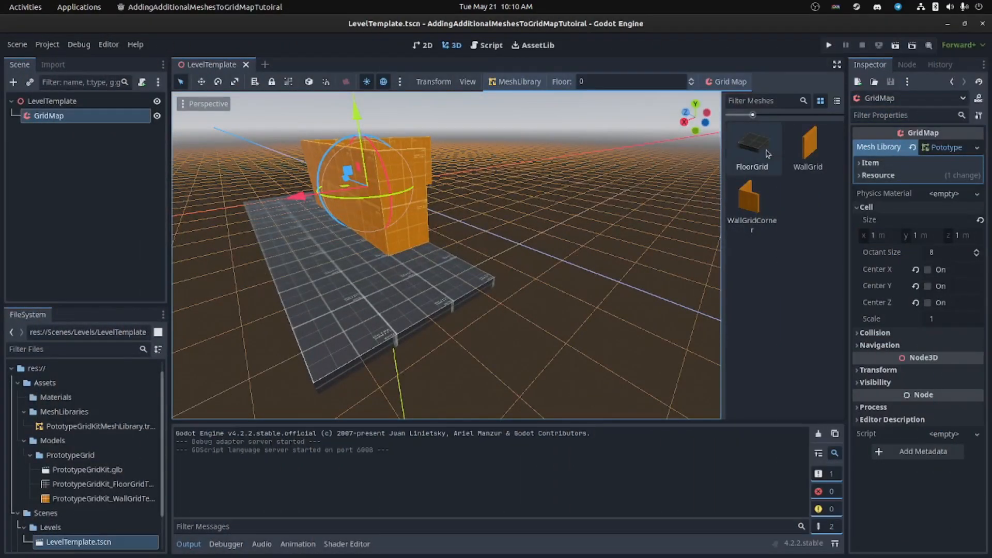
# Step: Paint several FloorGrid tiles onto the grid map, extending the floor past the end of the existing orange wall
pyautogui.click(752, 147)
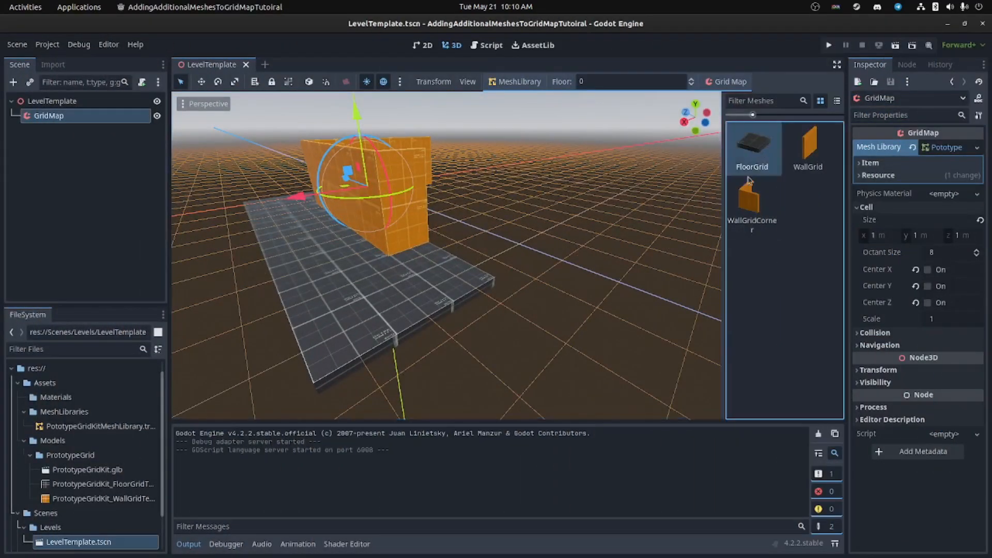
pyautogui.click(518, 257)
pyautogui.press('d')
pyautogui.press('d')
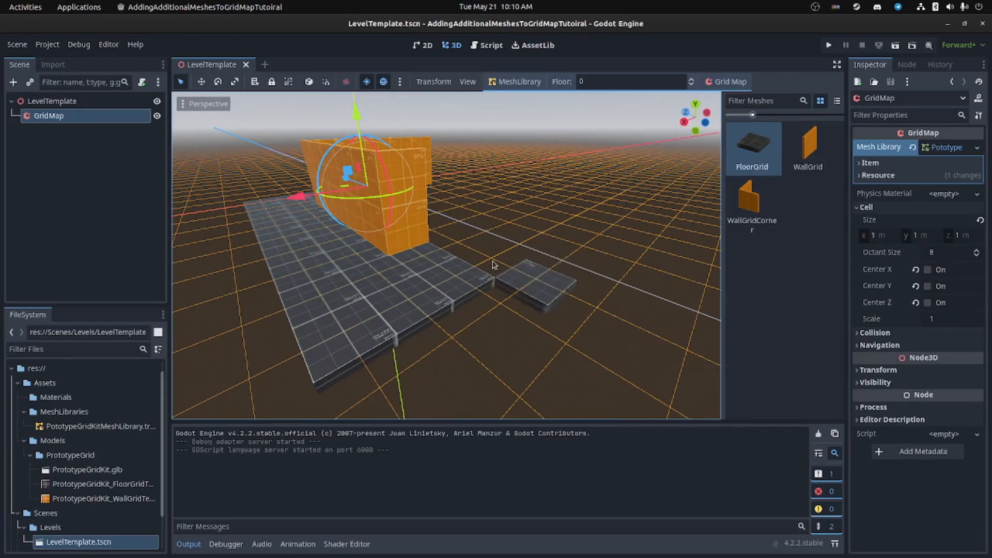
pyautogui.moveTo(481, 259); pyautogui.dragTo(438, 244)
pyautogui.click(439, 242)
pyautogui.click(475, 232)
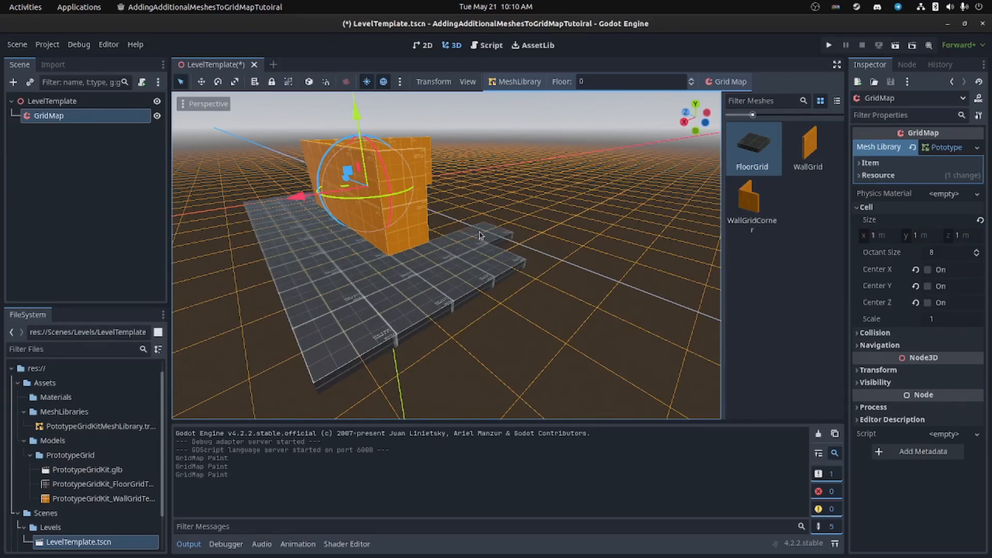
# Step: Place a WallGridCorner piece at the edge of the new floor tiles and a WallGrid piece beside the existing wall
pyautogui.click(750, 202)
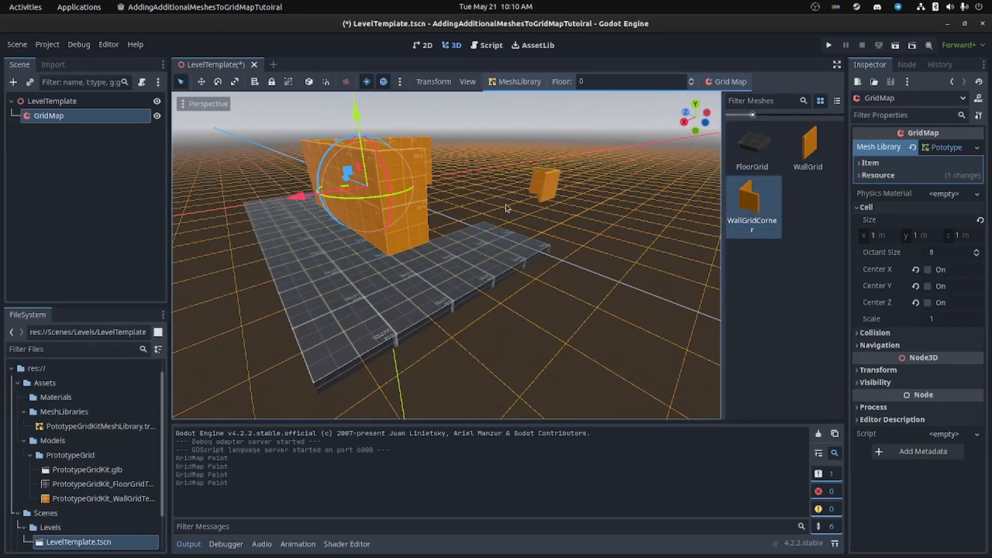
pyautogui.click(470, 216)
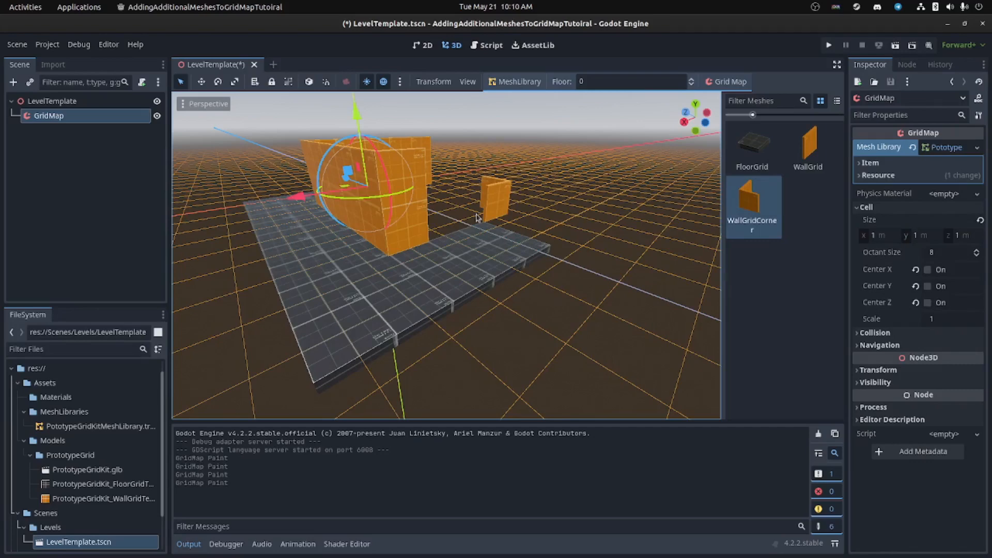
pyautogui.click(476, 218)
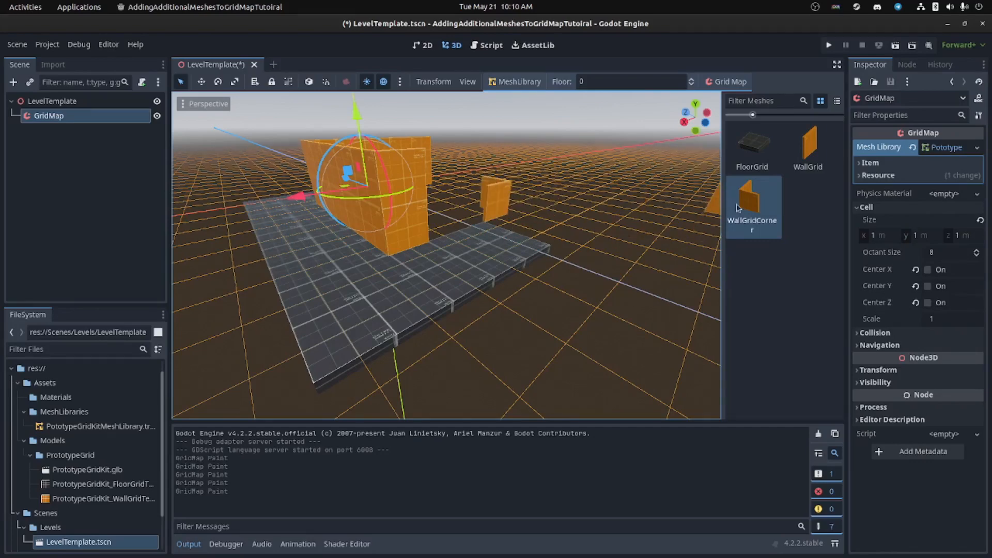
pyautogui.click(807, 154)
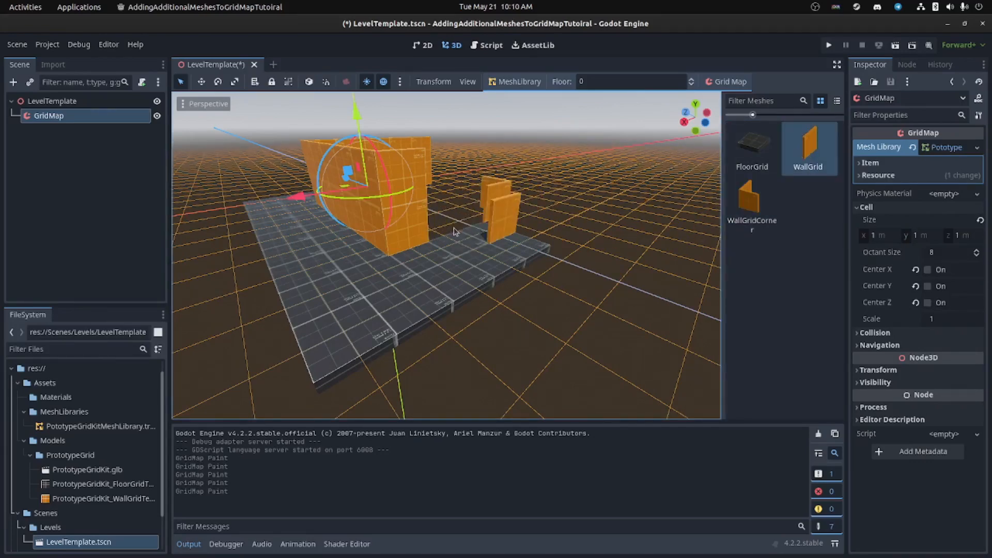
pyautogui.click(433, 228)
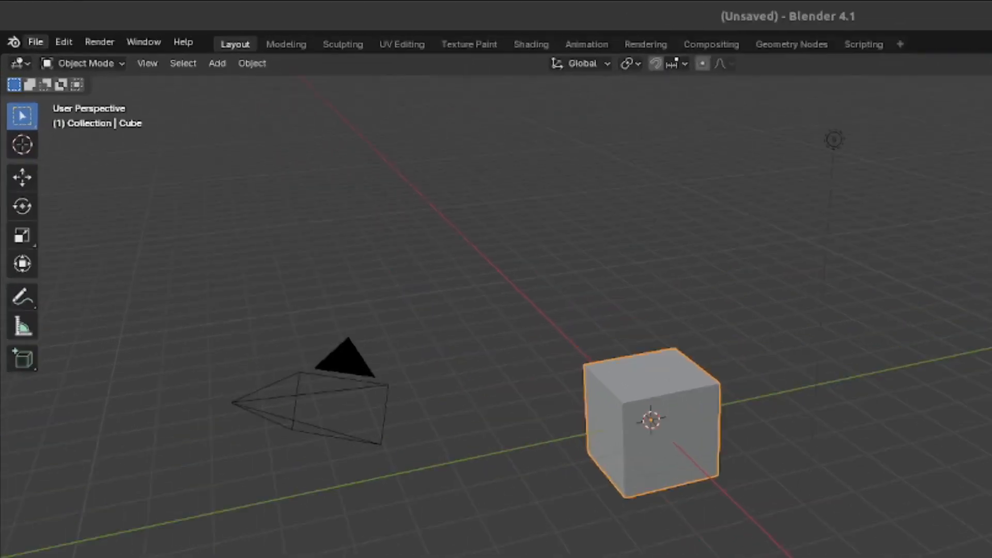
# Step: Switch to Blender and open the file PrototypeGridKit.blend
pyautogui.click(23, 40)
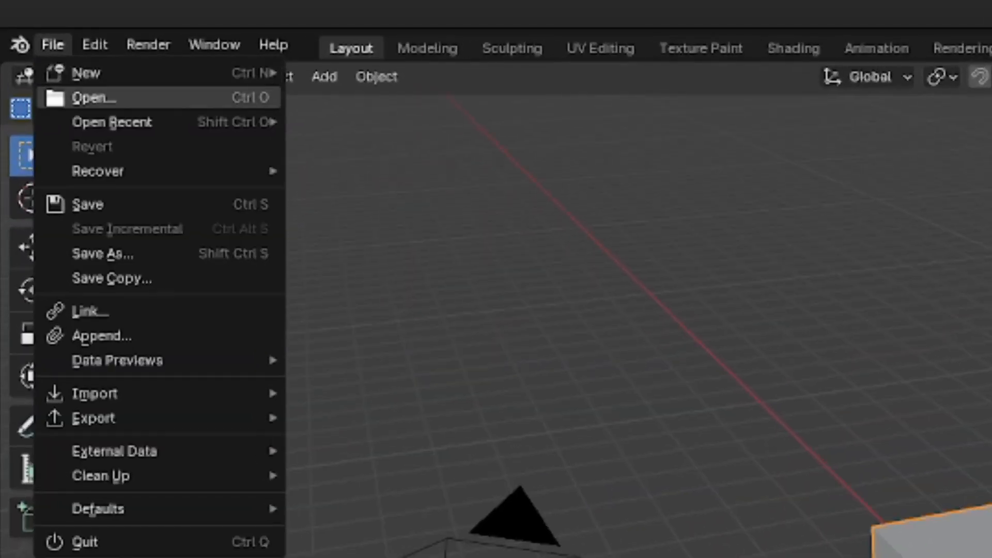
pyautogui.click(93, 98)
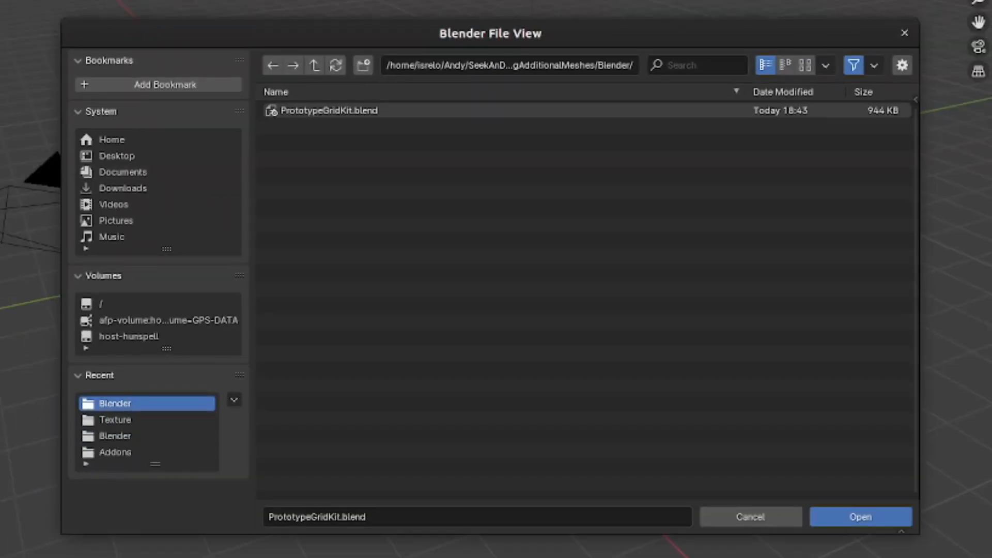
pyautogui.click(331, 111)
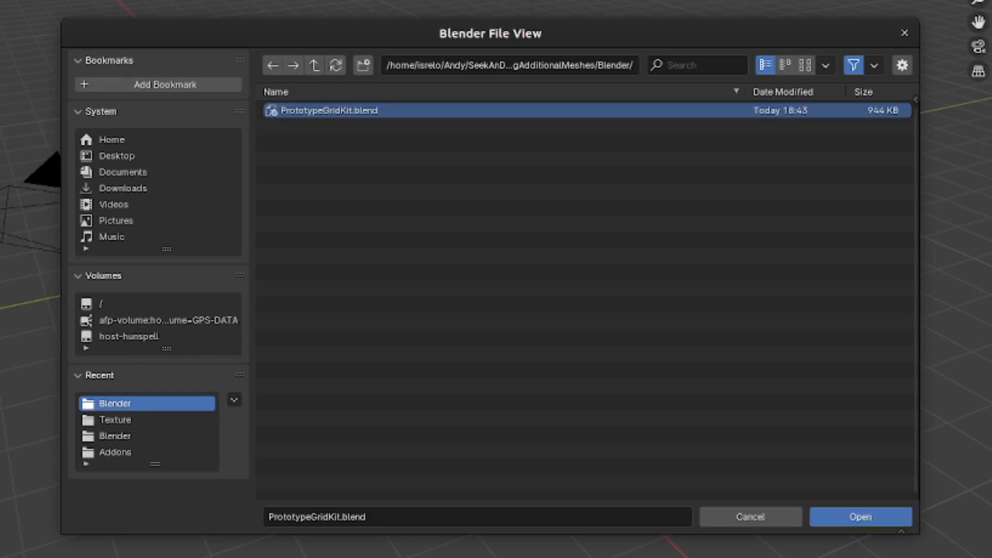
pyautogui.click(860, 517)
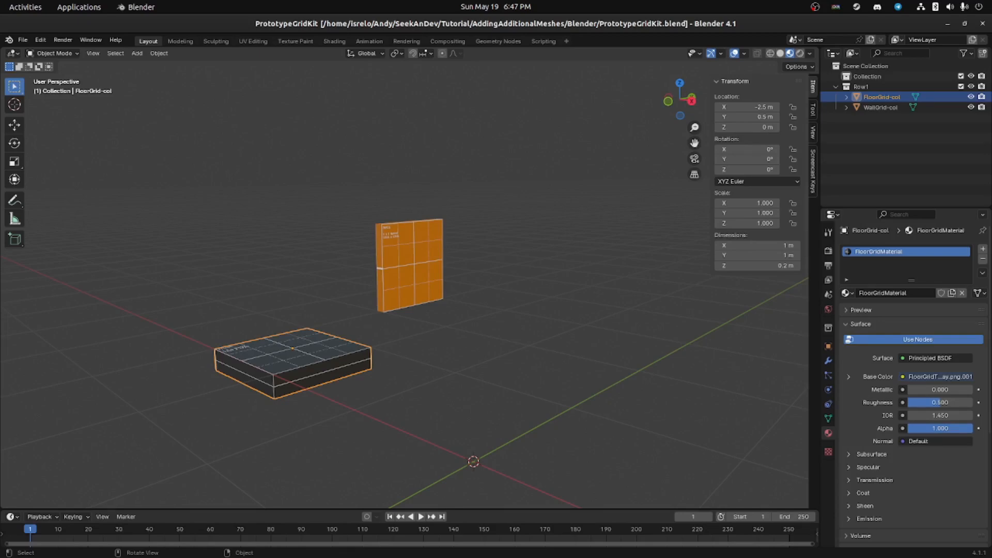
# Step: Duplicate the WallGrid-col panel in place and clear the copy's location so it sits at the world origin
pyautogui.moveTo(465, 289)
pyautogui.mouseDown(button='middle')
pyautogui.moveTo(403, 297)
pyautogui.moveTo(462, 293)
pyautogui.moveTo(458, 300)
pyautogui.mouseUp(button='middle')
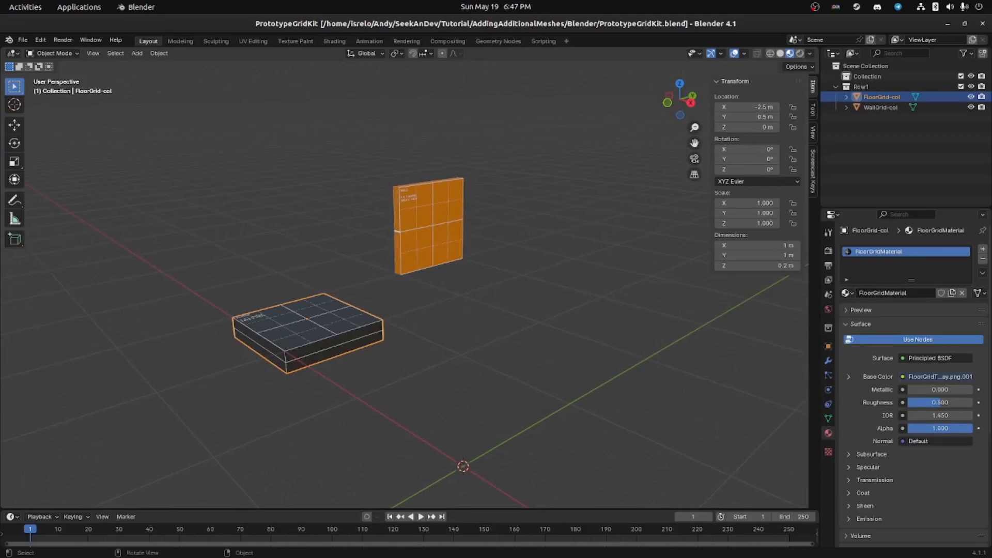
pyautogui.press('a')
pyautogui.press('a')
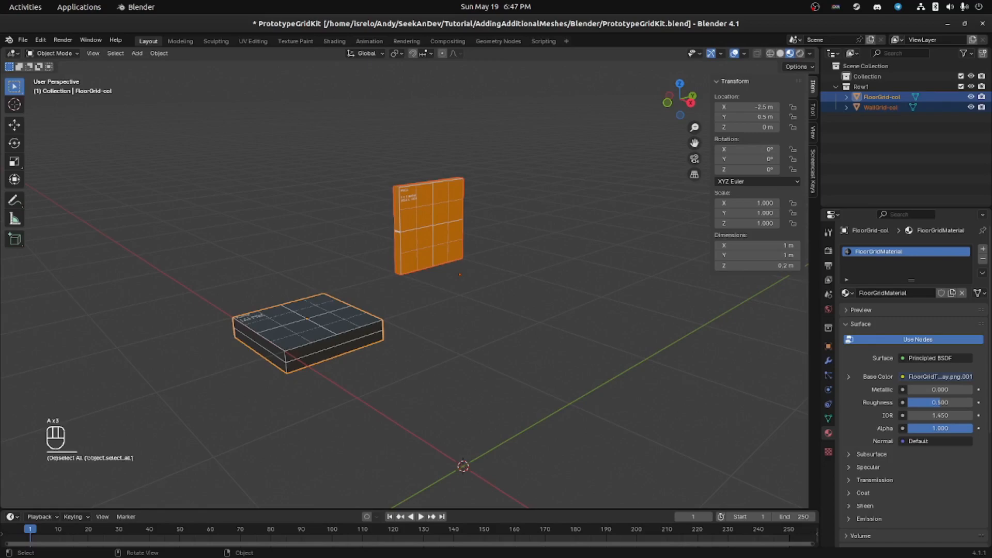
pyautogui.press('a')
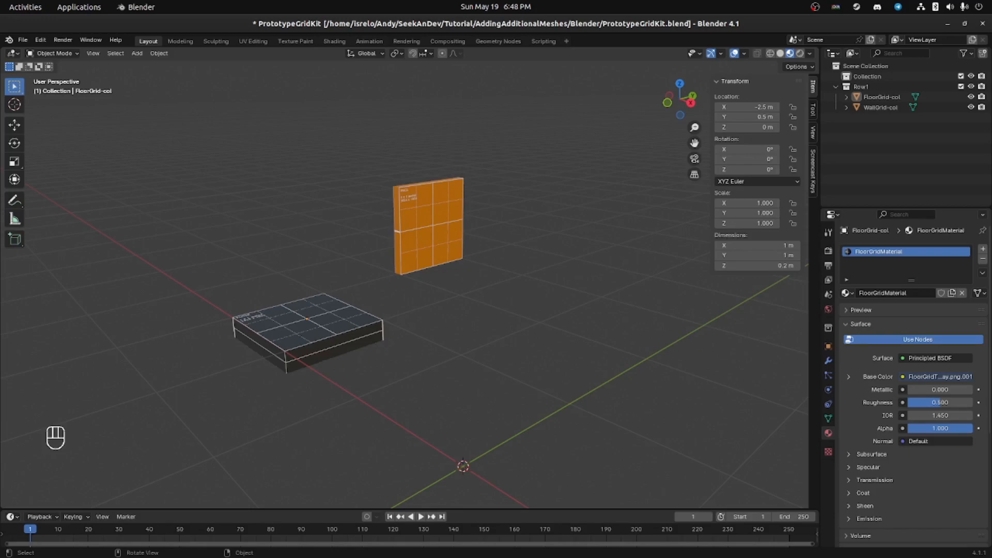
pyautogui.click(432, 226)
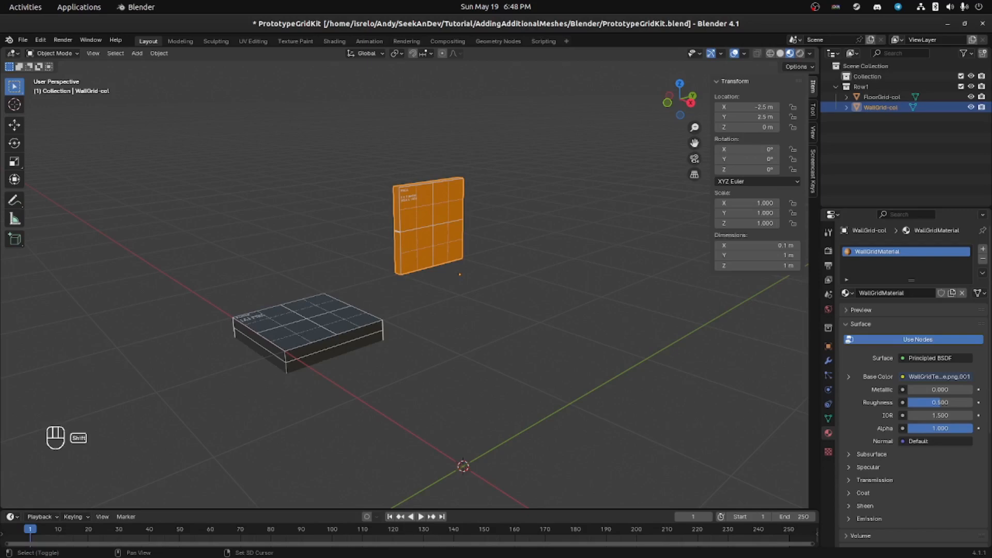
pyautogui.hotkey('shift', 'd')
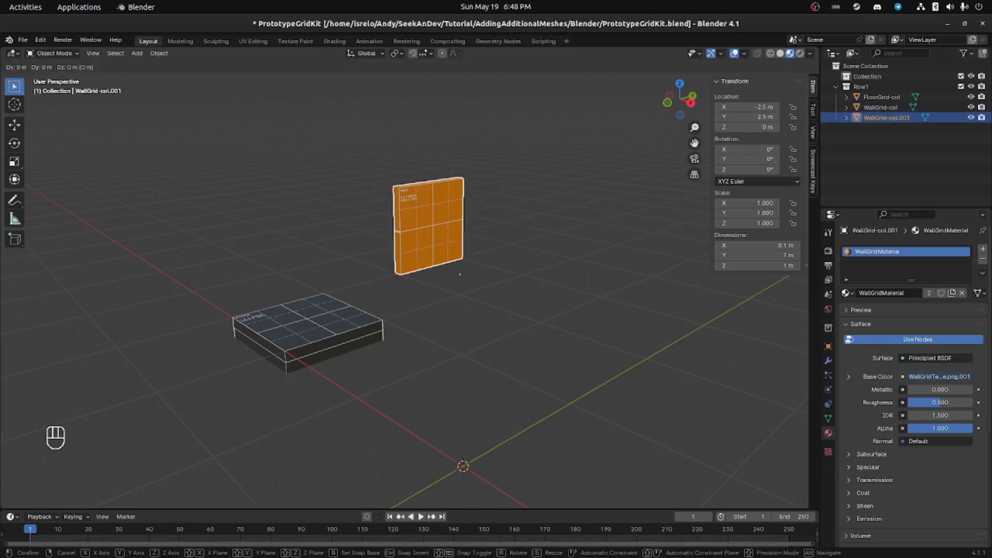
pyautogui.press('Escape')
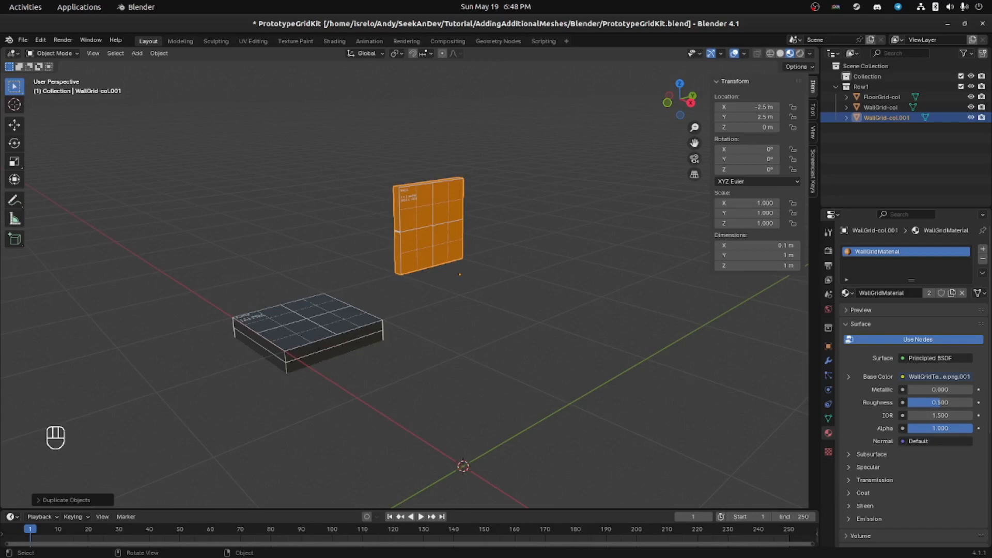
pyautogui.press('alt')
pyautogui.hotkey('alt', 'g')
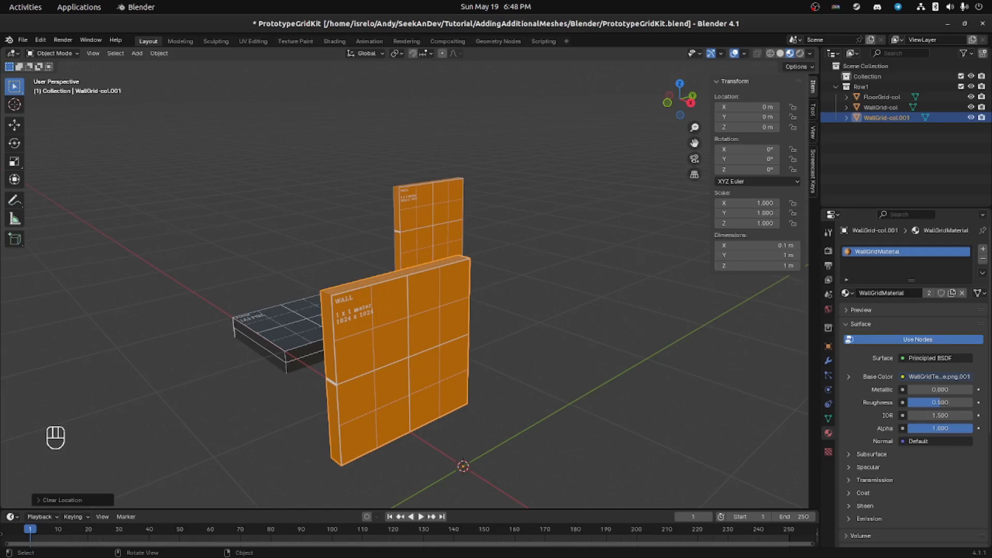
# Step: Duplicate the wall panel at the origin in place and rotate the new copy 90° about the Z axis
pyautogui.press('shift')
pyautogui.hotkey('shift', 'd')
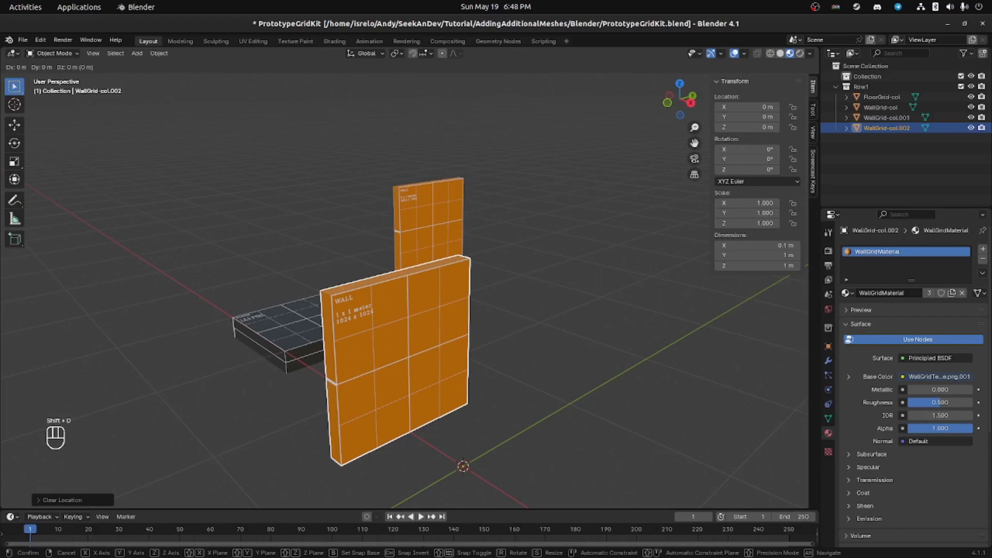
pyautogui.press('Return')
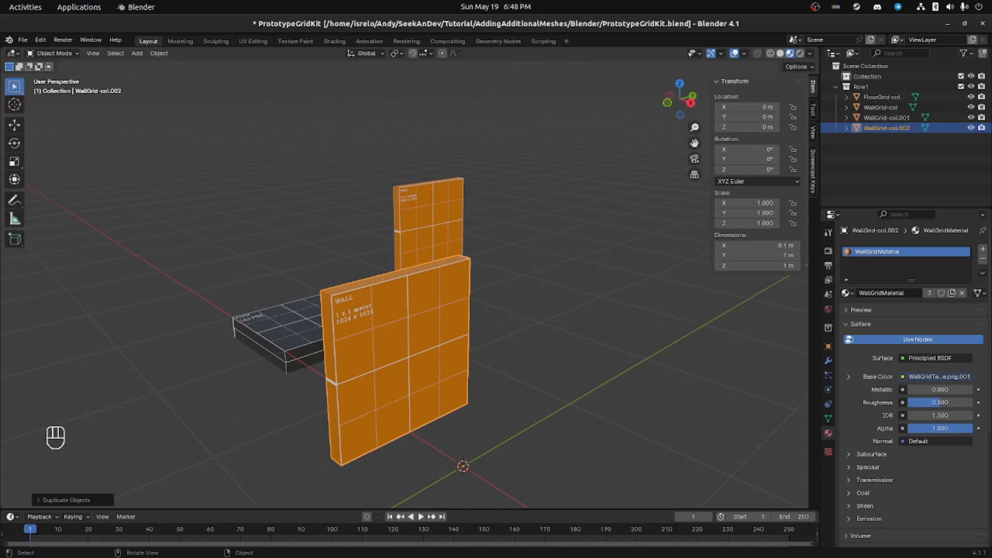
pyautogui.press('r')
pyautogui.press('z')
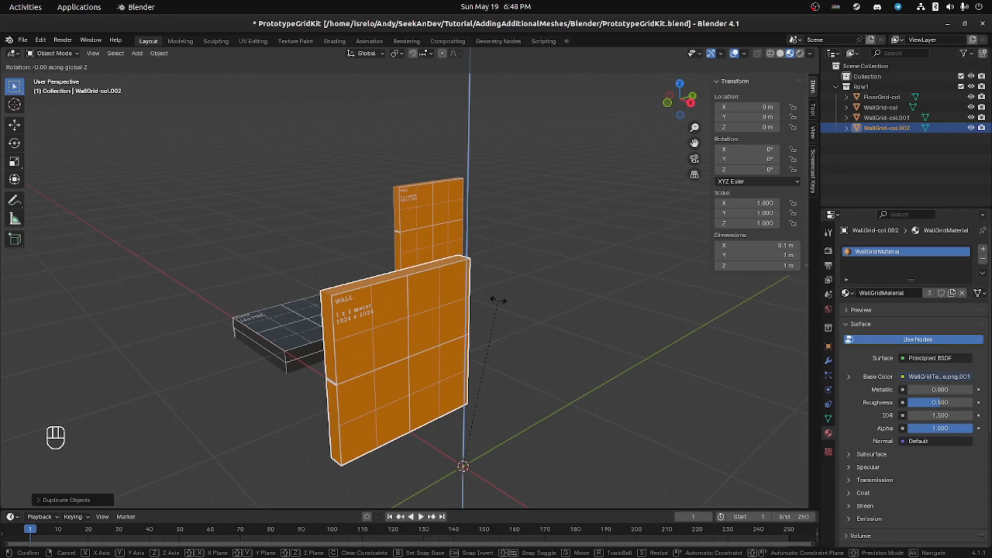
pyautogui.write('90')
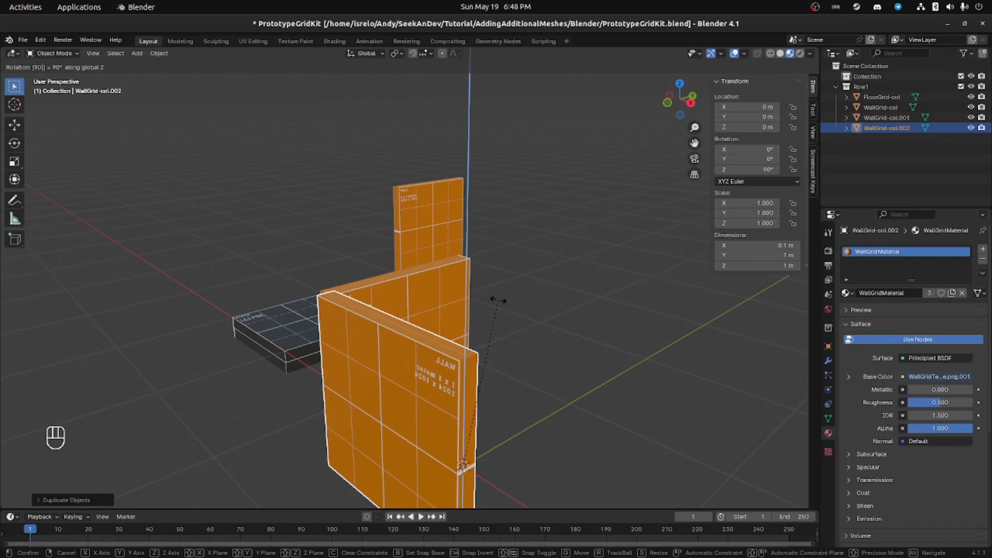
pyautogui.click(497, 300)
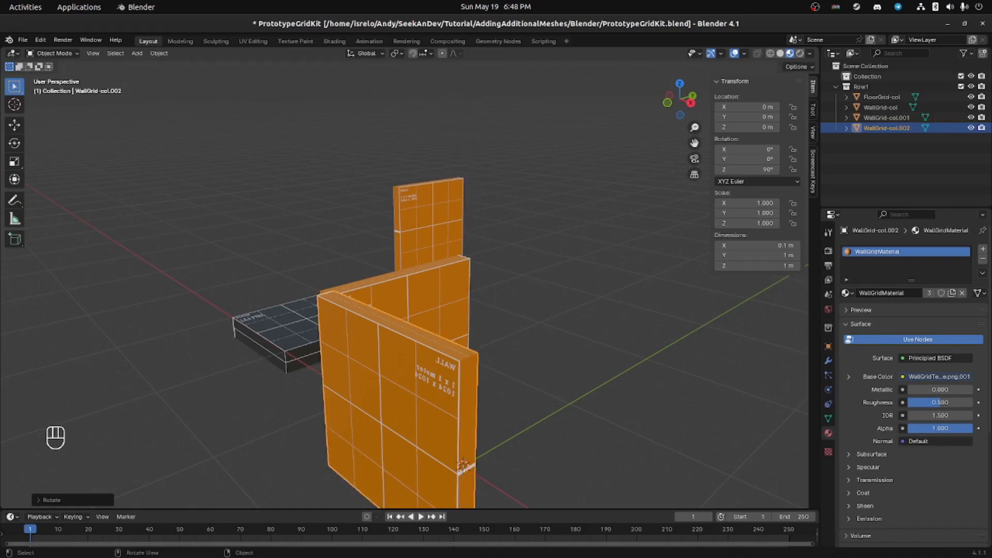
# Step: Enter Edit Mode on the rotated wall panel with vertex selection and wireframe shading
pyautogui.scroll(-2, 405, 287)
pyautogui.moveTo(413, 310)
pyautogui.mouseDown(button='middle')
pyautogui.moveTo(436, 303)
pyautogui.moveTo(426, 302)
pyautogui.mouseUp(button='middle')
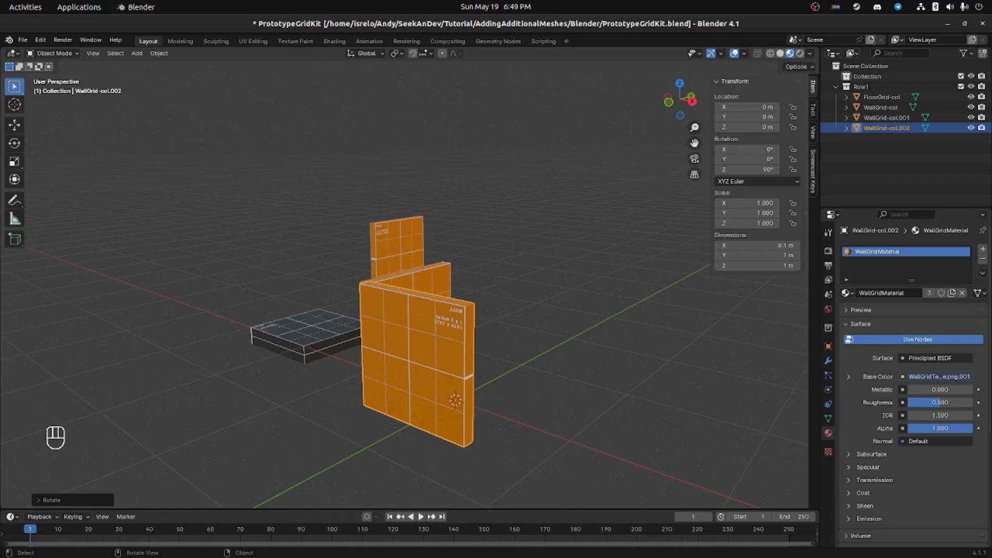
pyautogui.press('Tab')
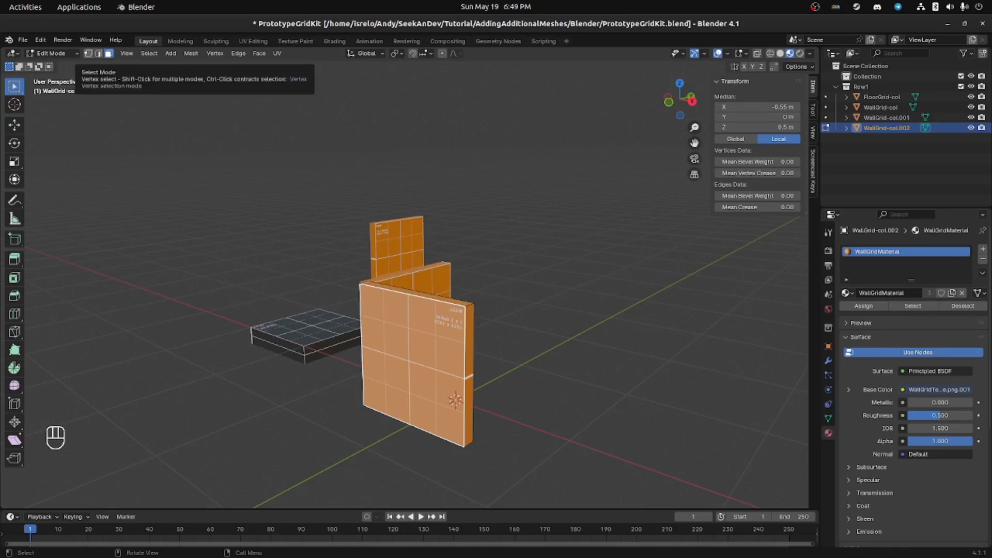
pyautogui.click(88, 54)
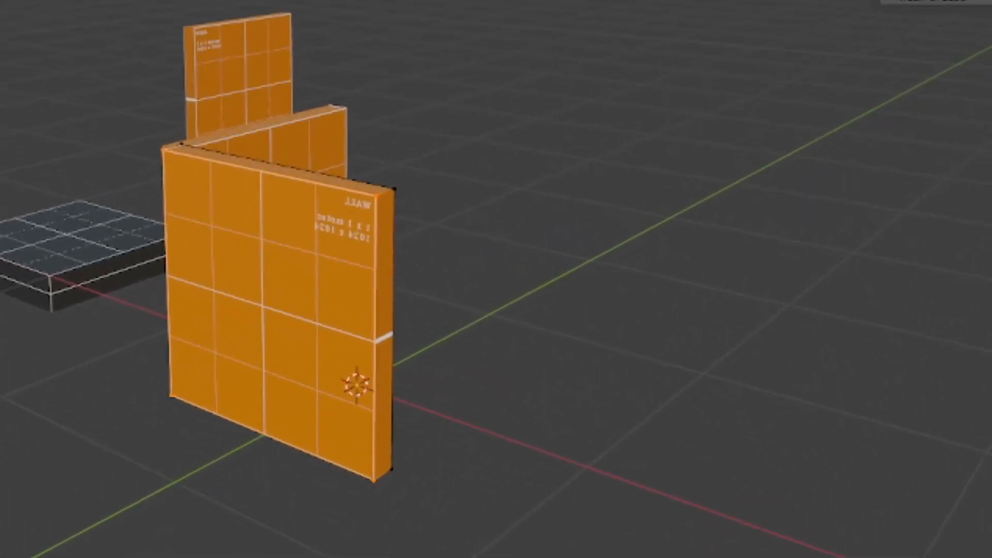
pyautogui.press('z')
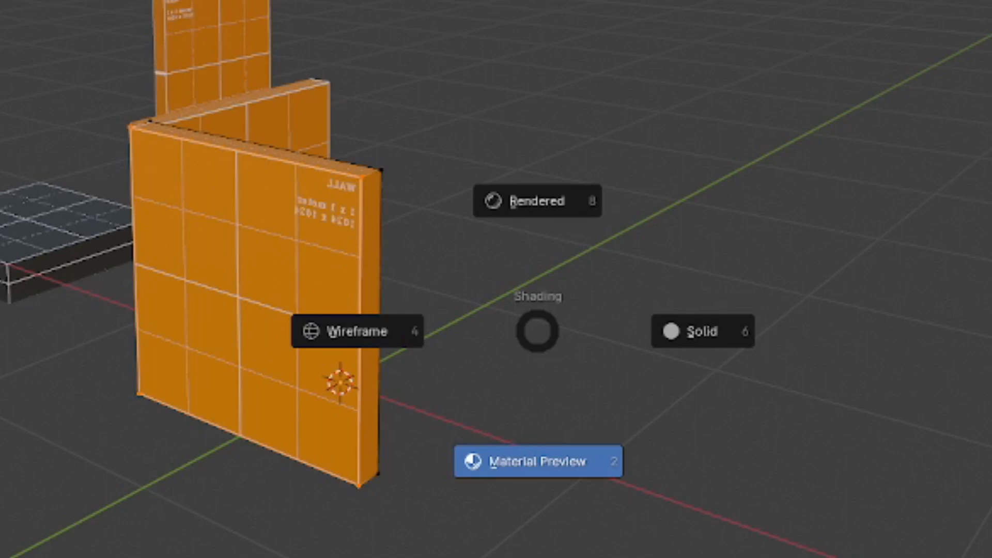
pyautogui.click(357, 332)
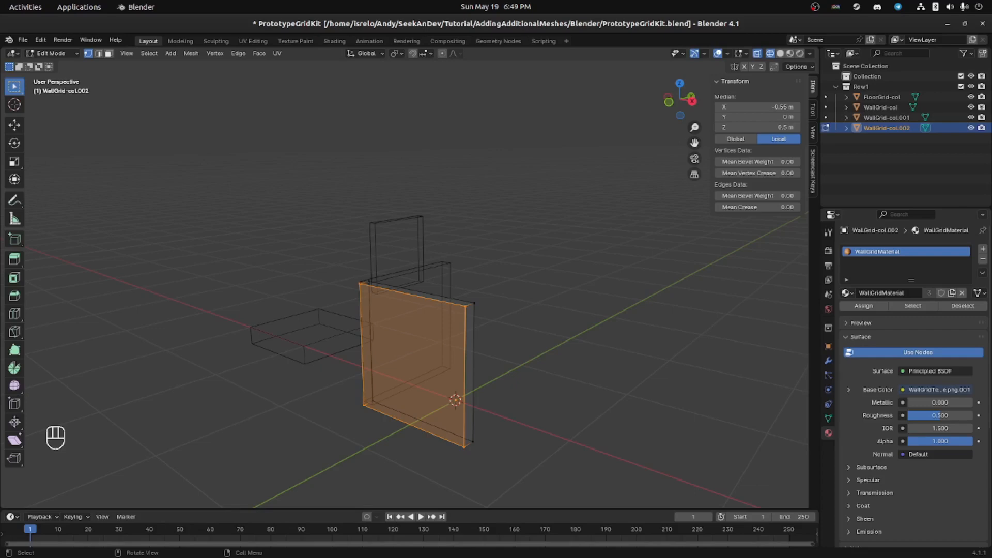
# Step: Select the four end vertices of the rotated wall panel at the corner and move them -0.05 m along the X axis
pyautogui.moveTo(413, 310); pyautogui.dragTo(596, 319, button='middle')
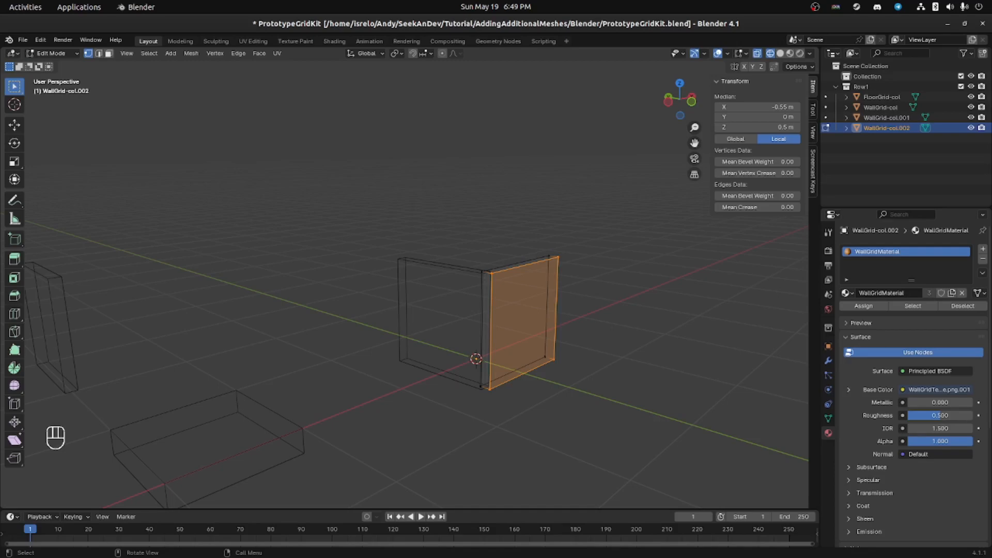
pyautogui.press('a')
pyautogui.press('a')
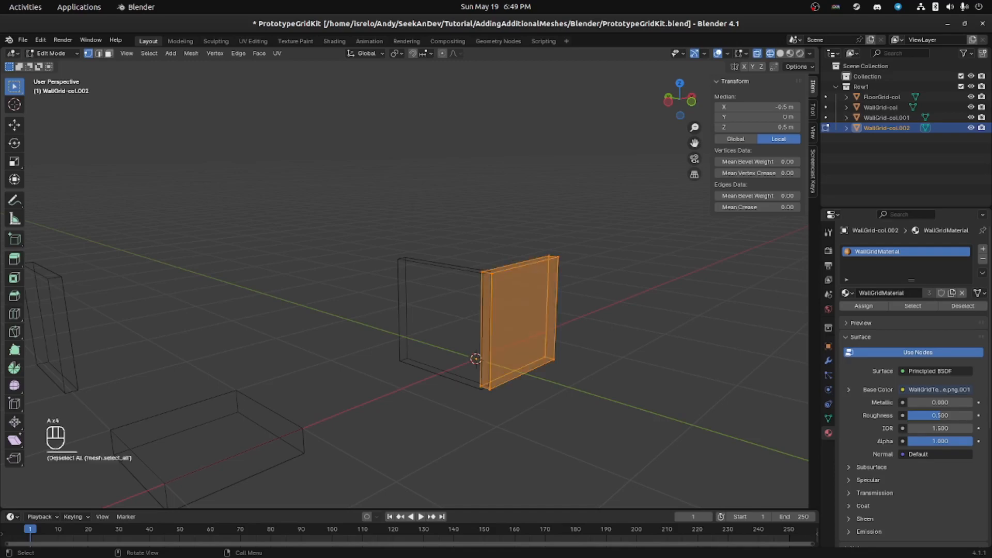
pyautogui.press('a')
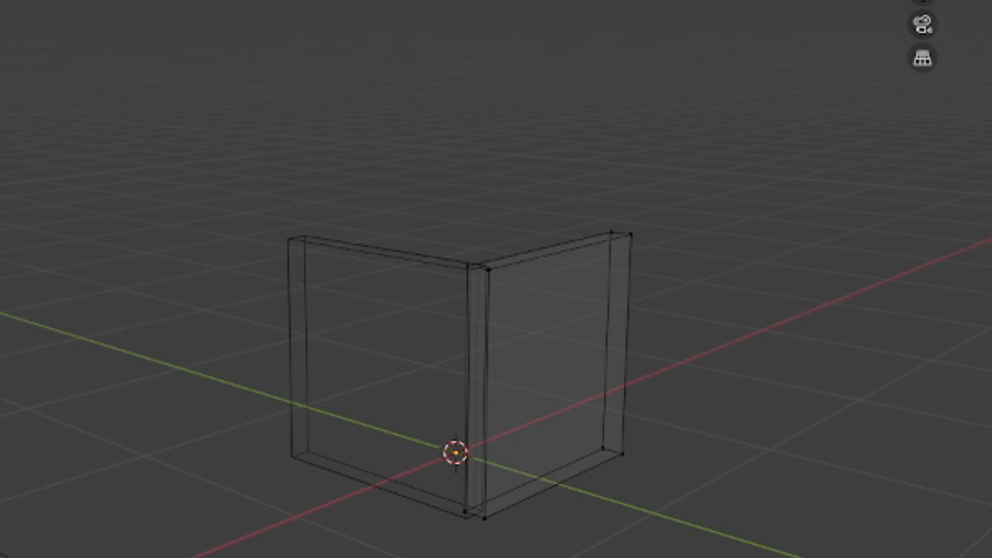
pyautogui.click(468, 266)
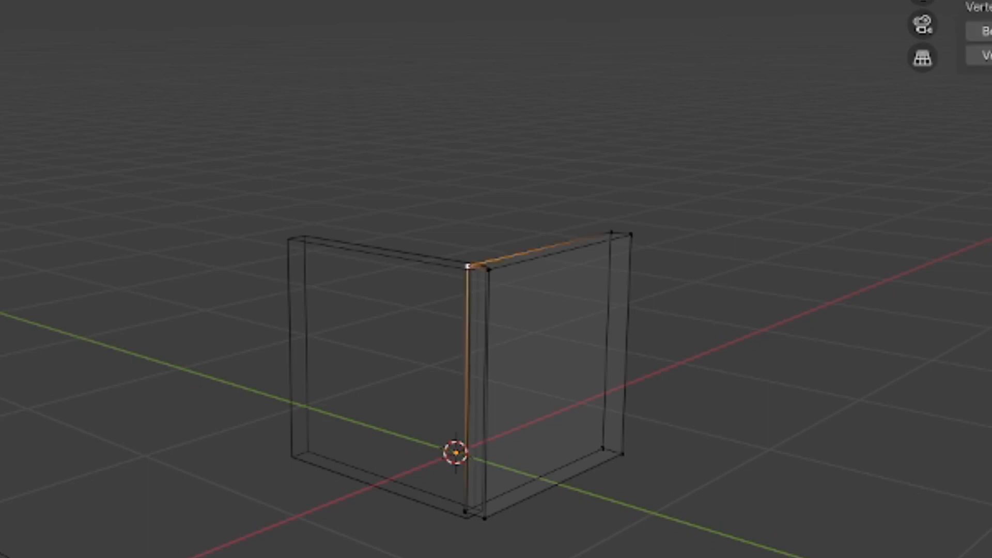
pyautogui.keyDown('shift'); pyautogui.click(489, 269); pyautogui.keyUp('shift')
pyautogui.keyDown('shift'); pyautogui.click(466, 511); pyautogui.keyUp('shift')
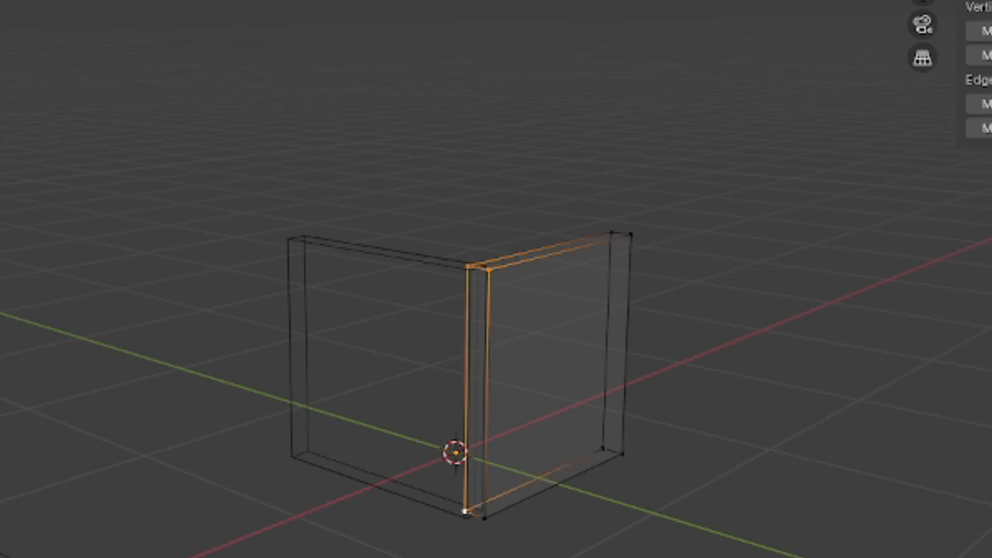
pyautogui.keyDown('shift'); pyautogui.click(485, 518); pyautogui.keyUp('shift')
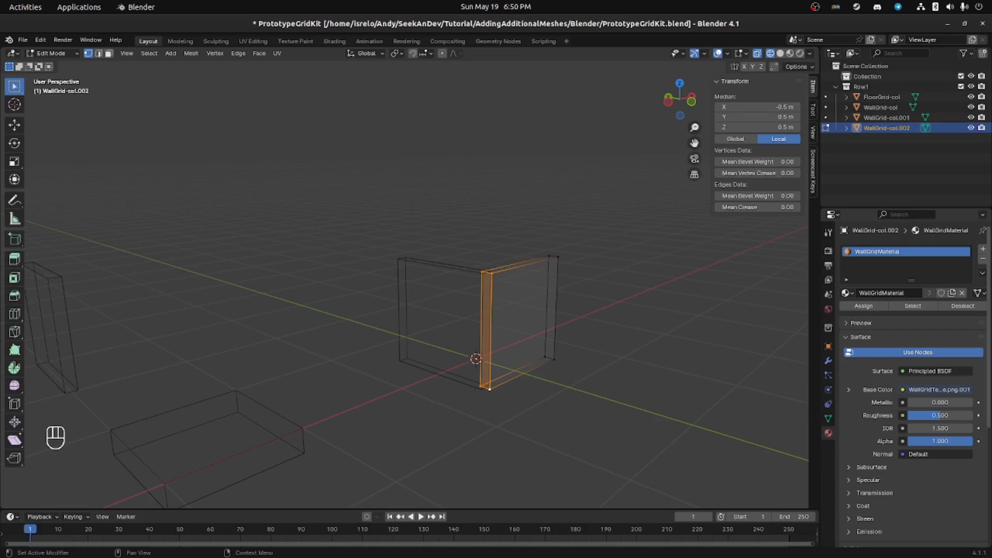
pyautogui.press('g')
pyautogui.press('x')
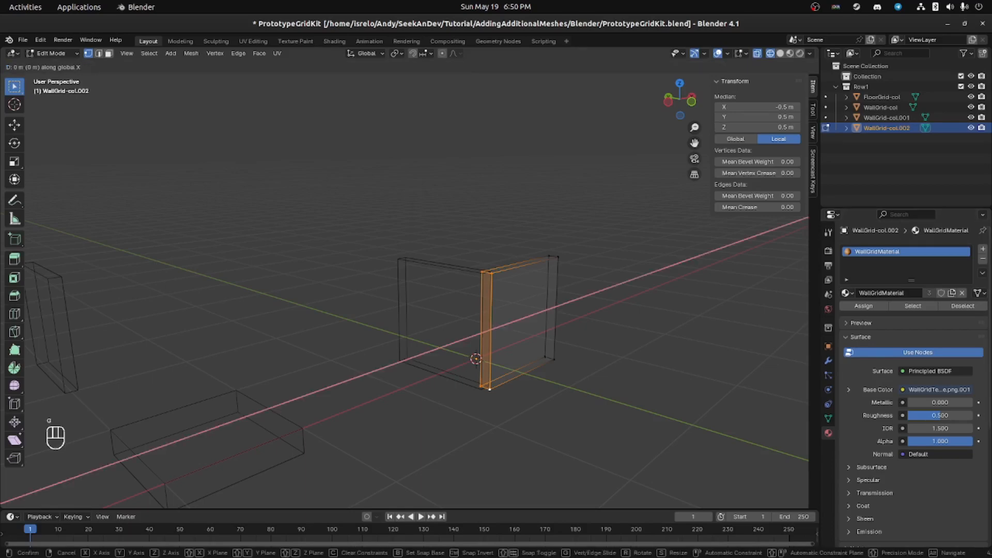
pyautogui.write('-0.05')
pyautogui.press('Return')
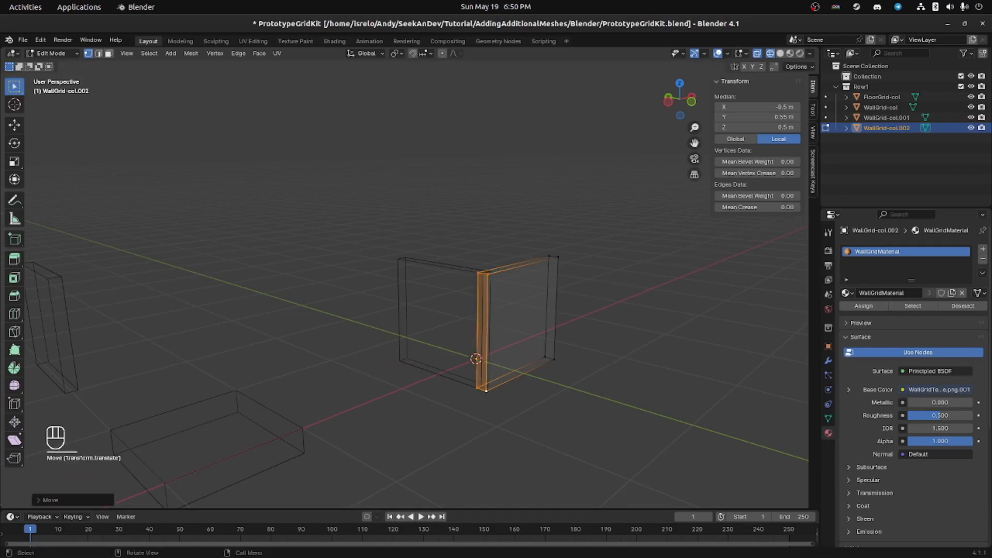
pyautogui.moveTo(491, 321); pyautogui.dragTo(493, 359, button='middle')
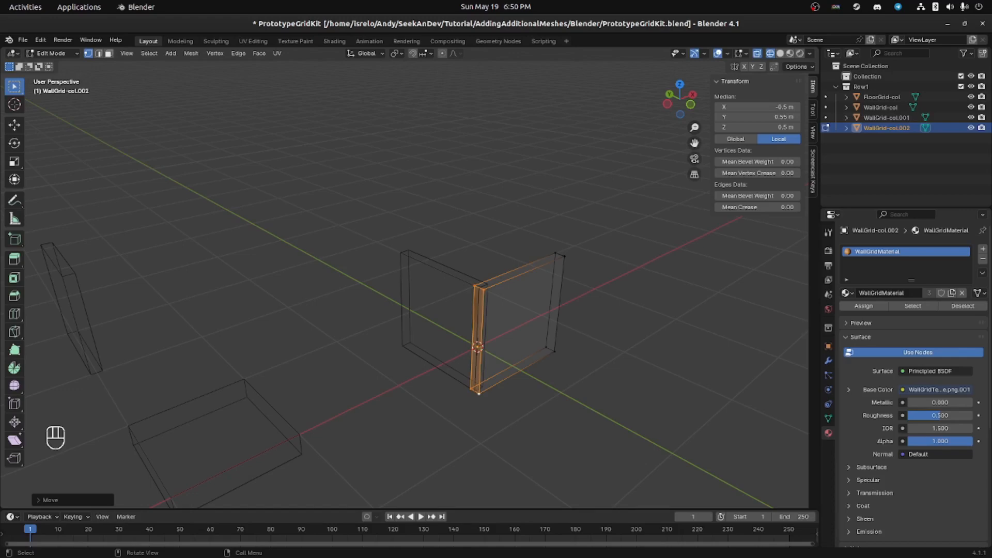
# Step: Return to Object Mode and switch the viewport shading to Material Preview
pyautogui.press('Tab')
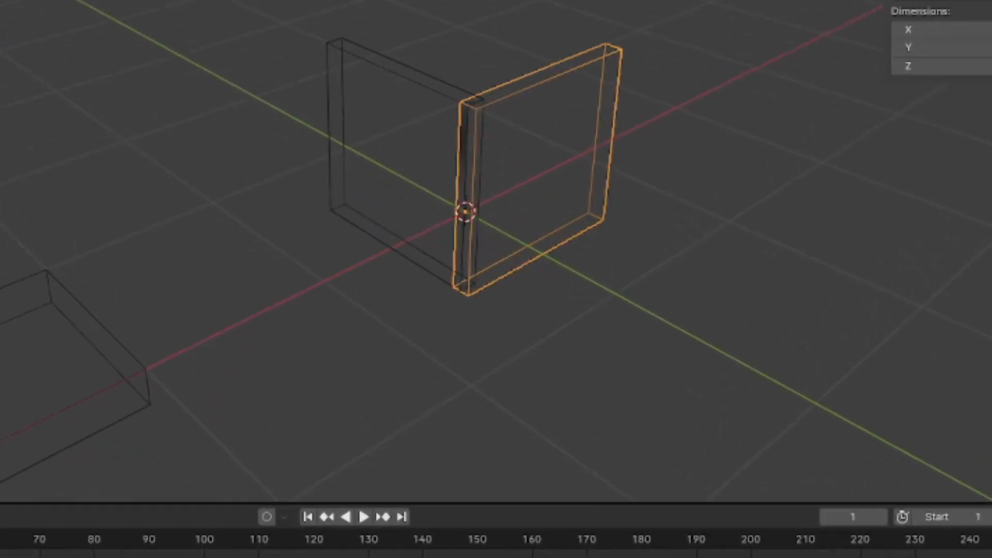
pyautogui.press('z')
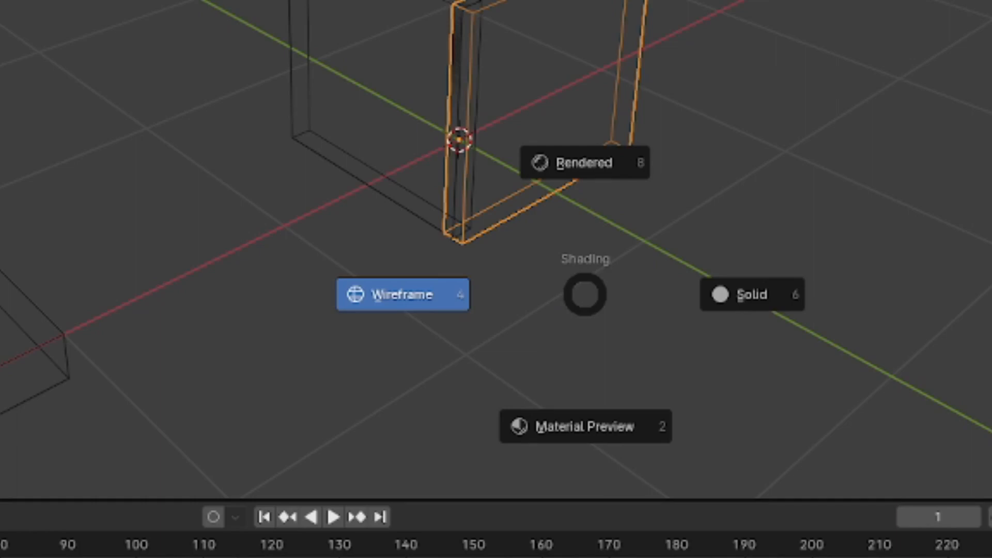
pyautogui.click(585, 426)
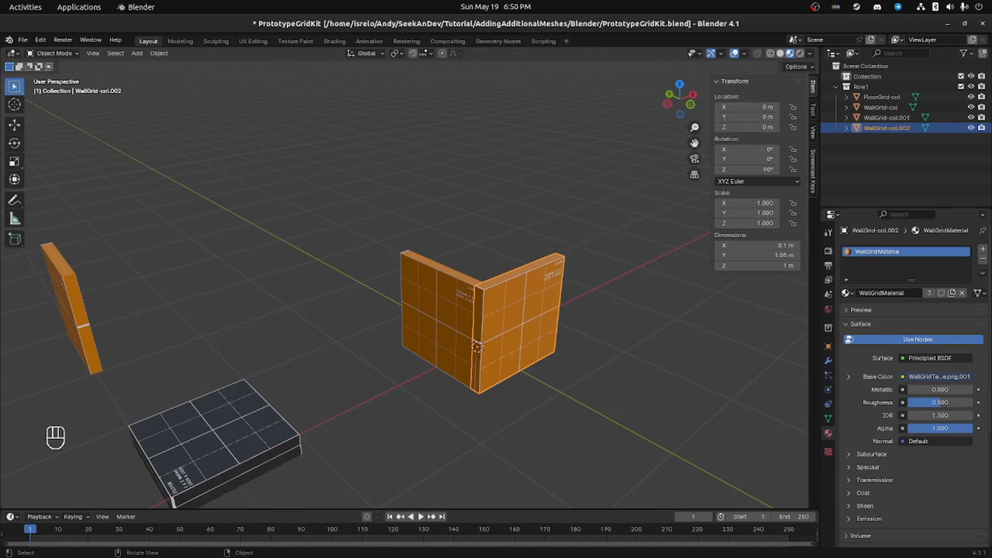
# Step: Join the two wall panels at the origin into one object and rename it WallGridCorner-col
pyautogui.press('shift')
pyautogui.keyDown('shift'); pyautogui.click(437, 319); pyautogui.keyUp('shift')
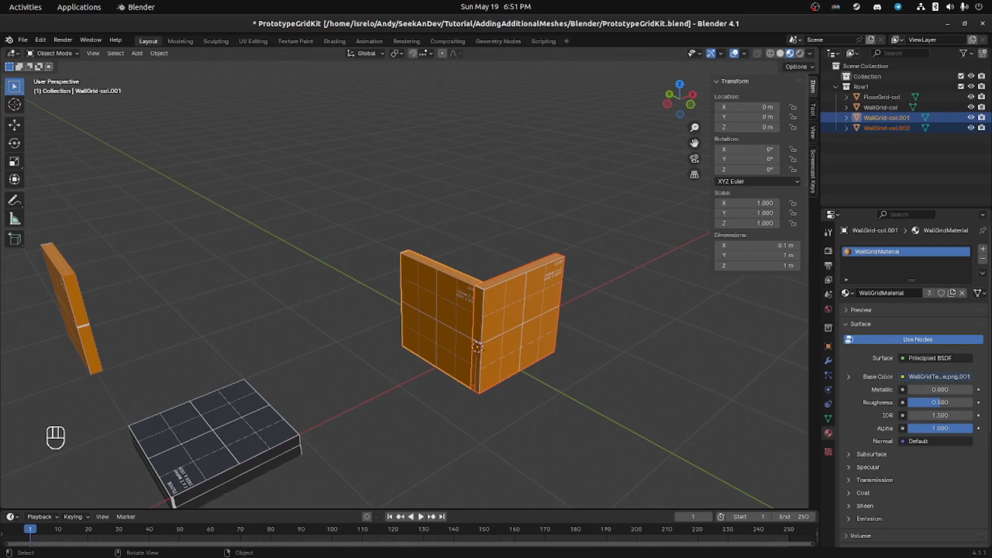
pyautogui.hotkey('ctrl', 'j')
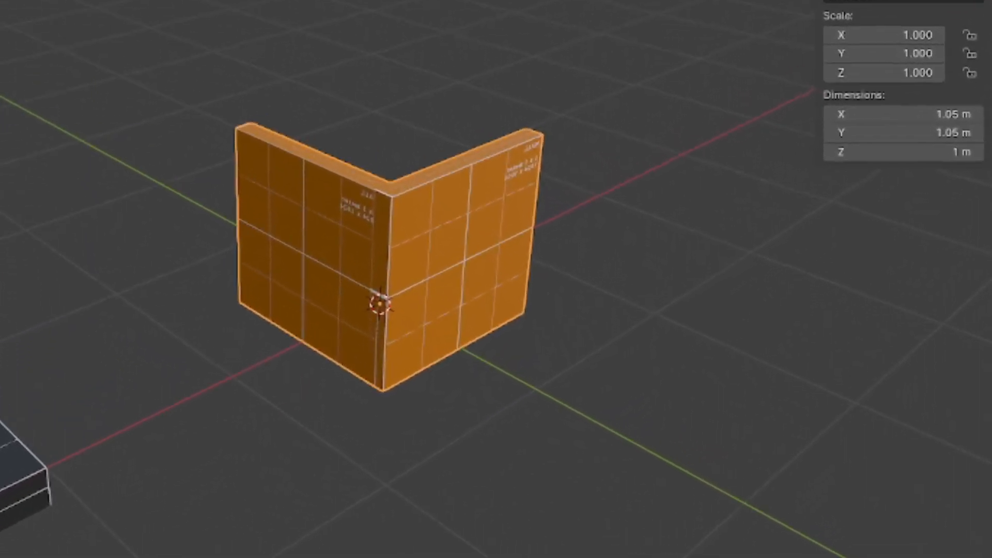
pyautogui.press('F2')
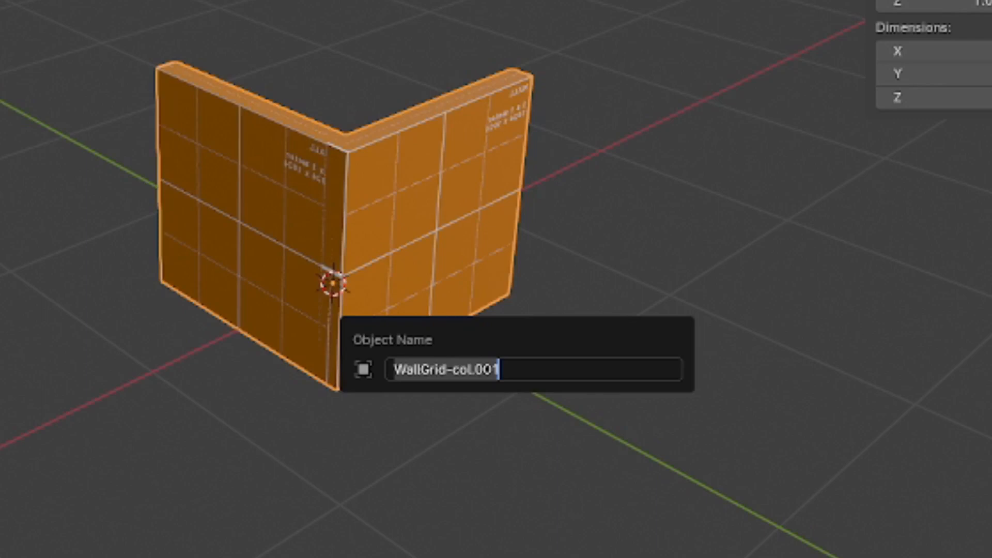
pyautogui.write('WallGridCorner-col')
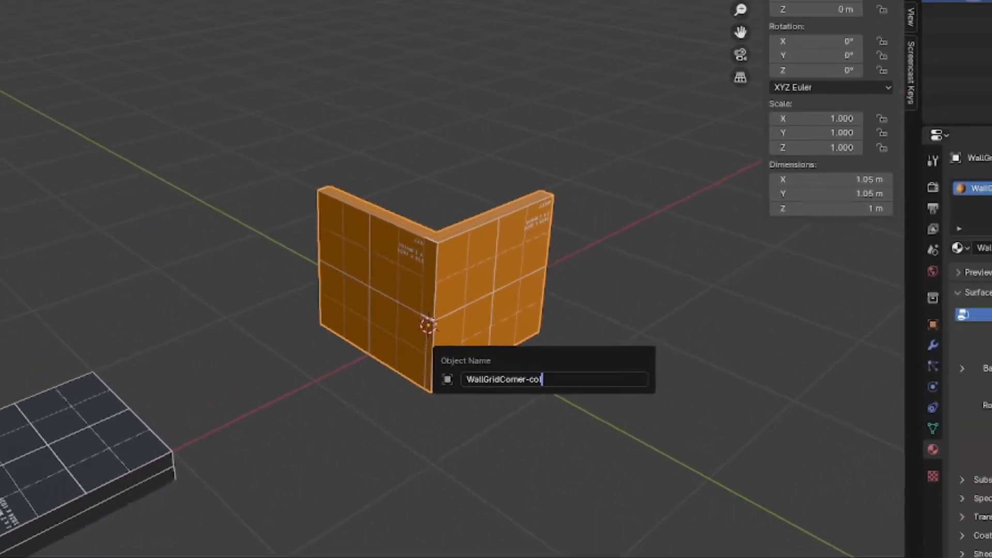
pyautogui.press('Return')
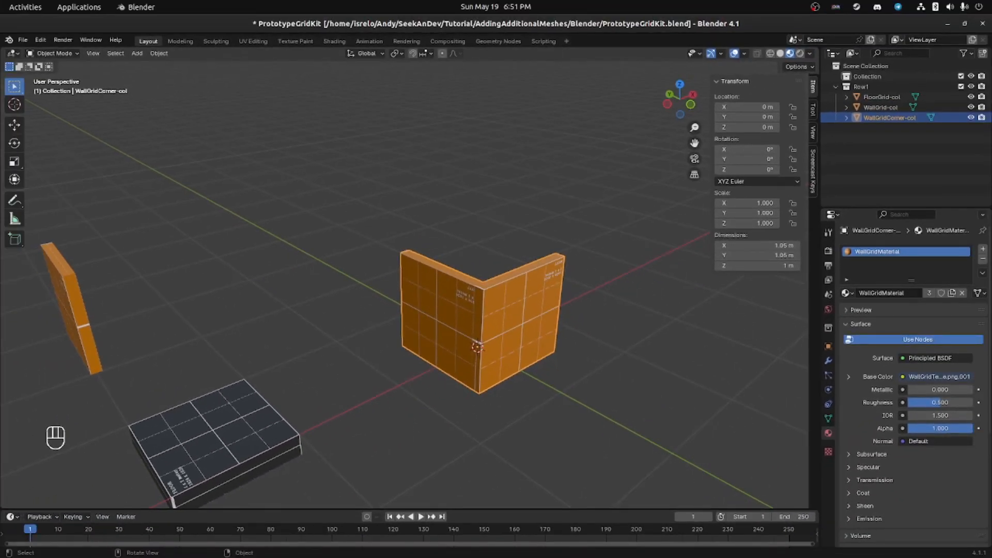
# Step: Move the corner wall -2.5 m along X and 4.5 m along Y to line it up beside the other kit pieces
pyautogui.press('shift')
pyautogui.moveTo(486, 310); pyautogui.dragTo(266, 293, button='middle')
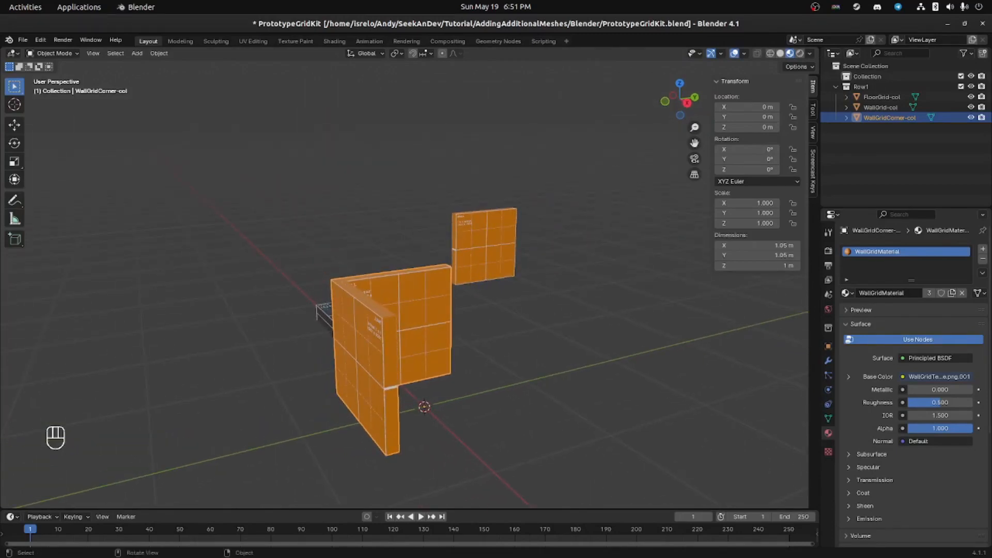
pyautogui.press('g')
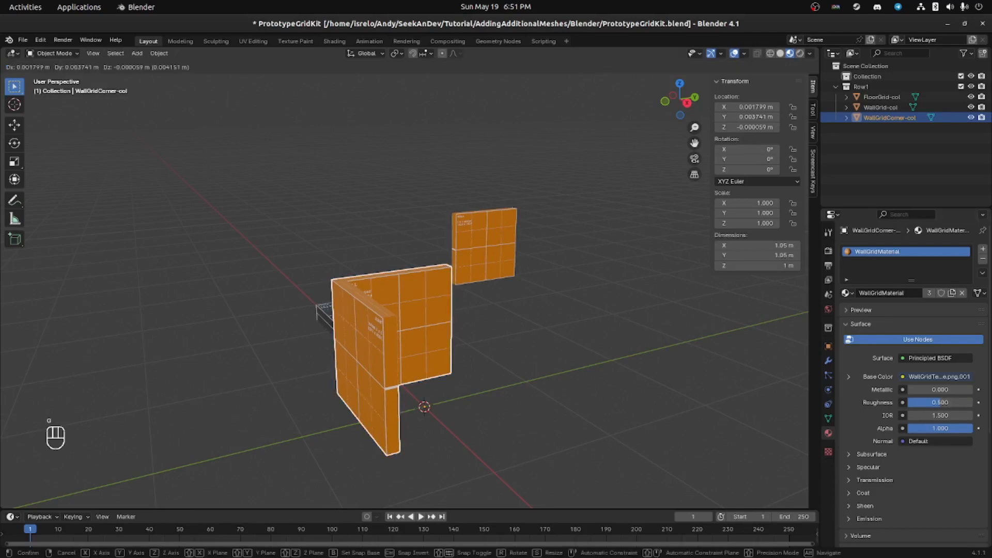
pyautogui.press('x')
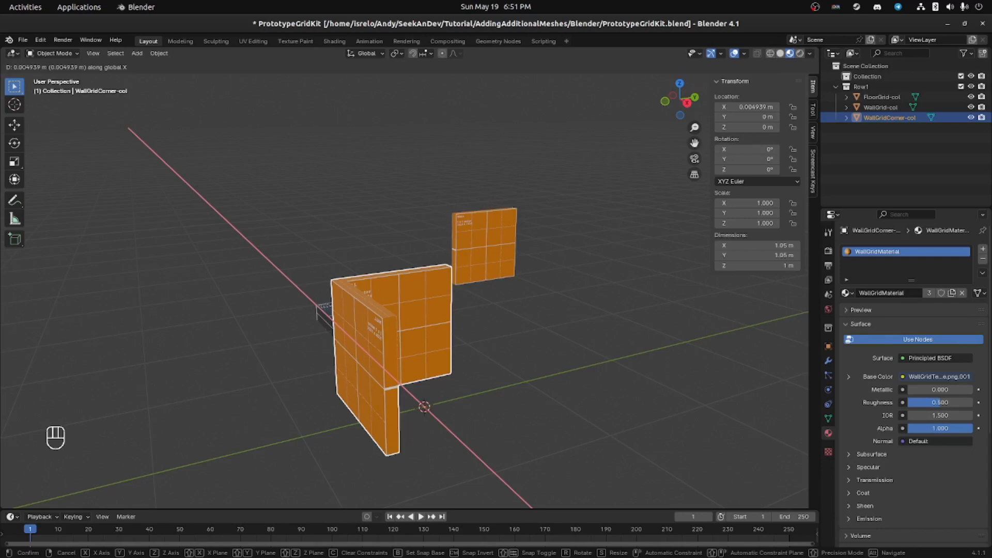
pyautogui.write('-2.5')
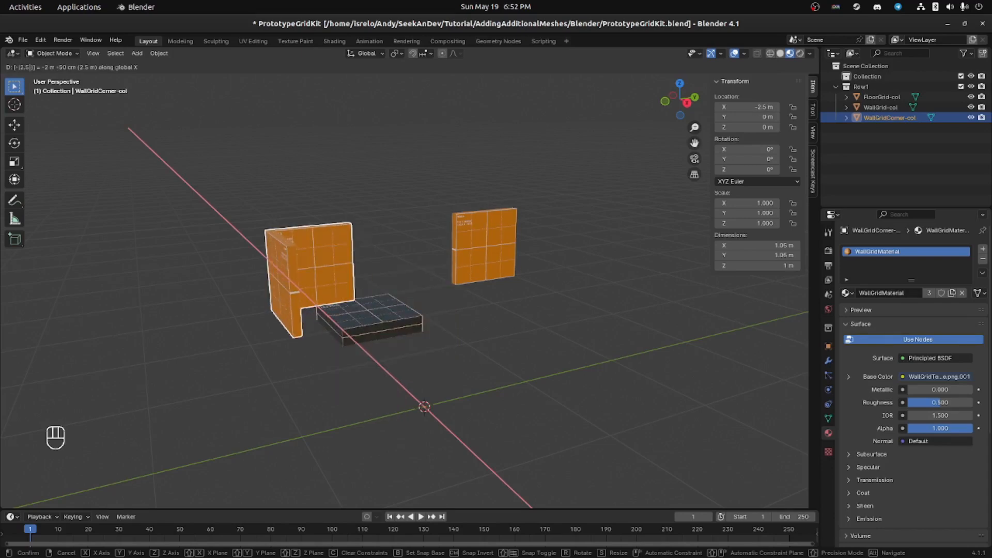
pyautogui.press('Return')
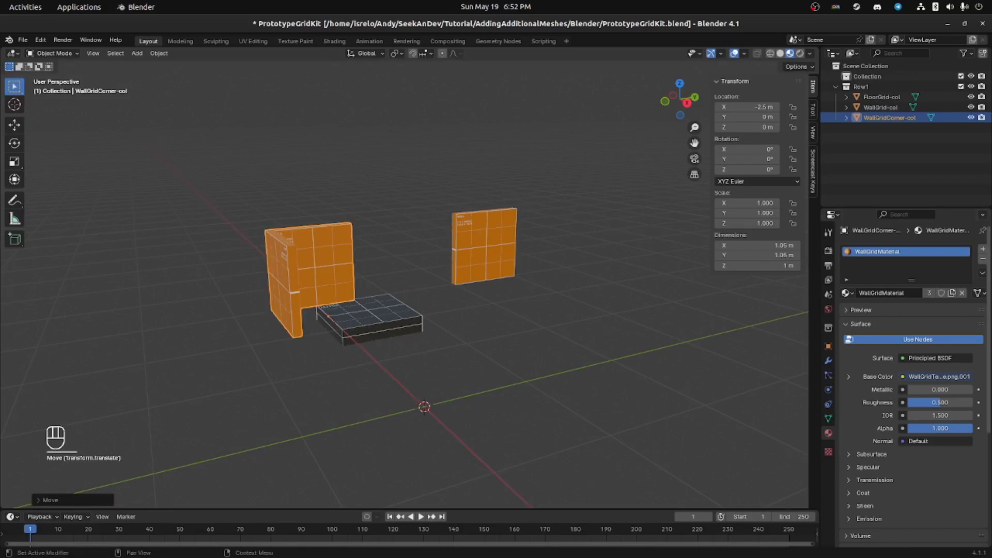
pyautogui.press('g')
pyautogui.press('y')
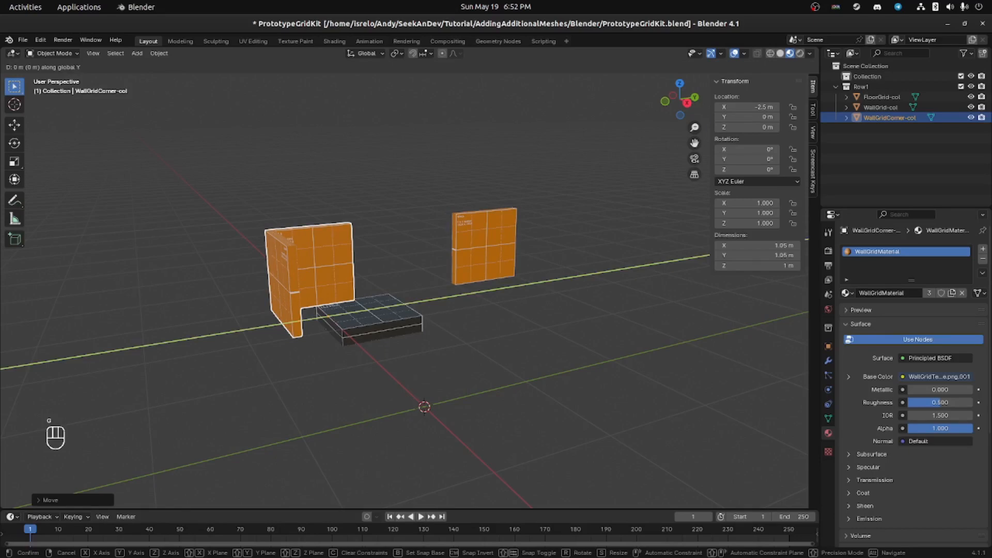
pyautogui.write('4.5')
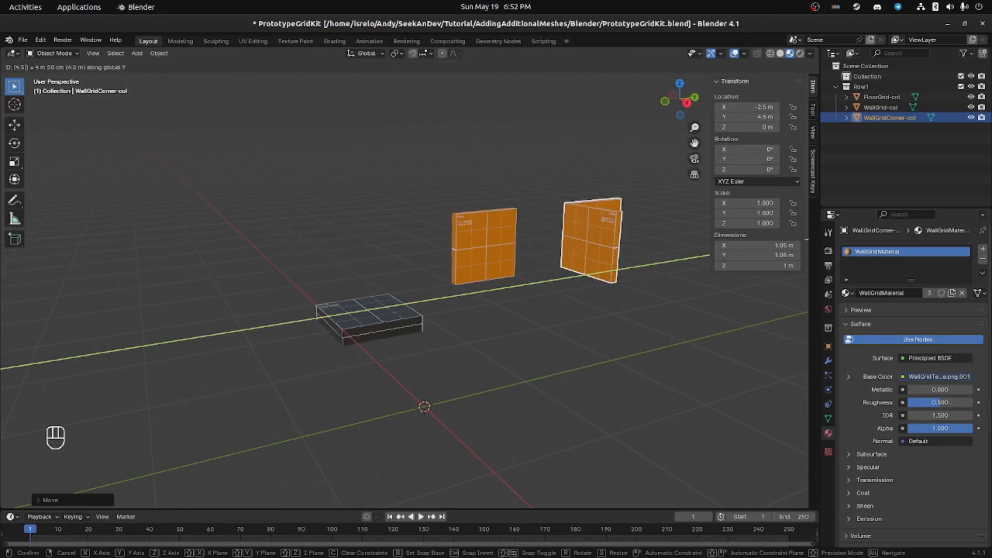
pyautogui.press('Return')
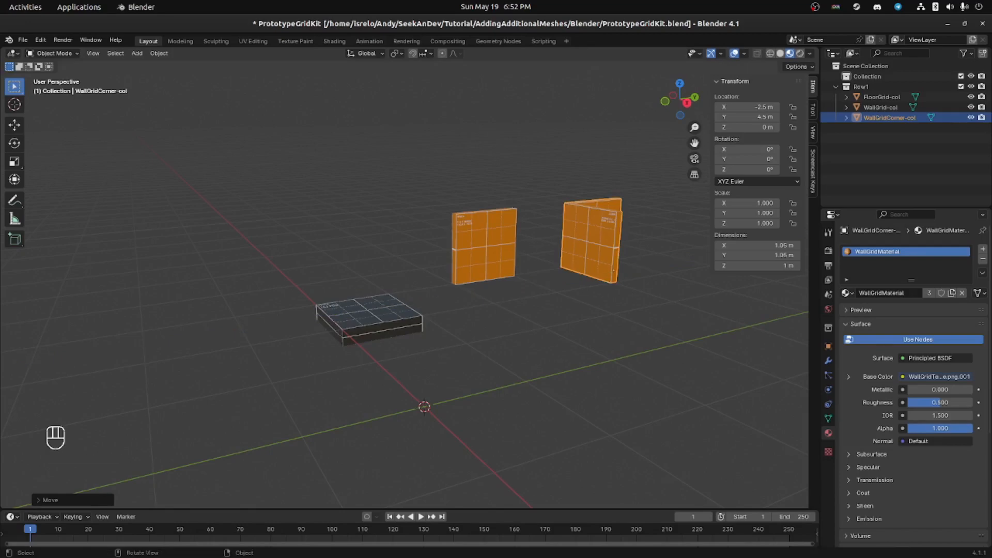
# Step: Select all kit pieces and export only the selected objects as glTF Binary, overwriting PrototypeGridKit.glb
pyautogui.moveTo(465, 289); pyautogui.dragTo(451, 290, button='middle')
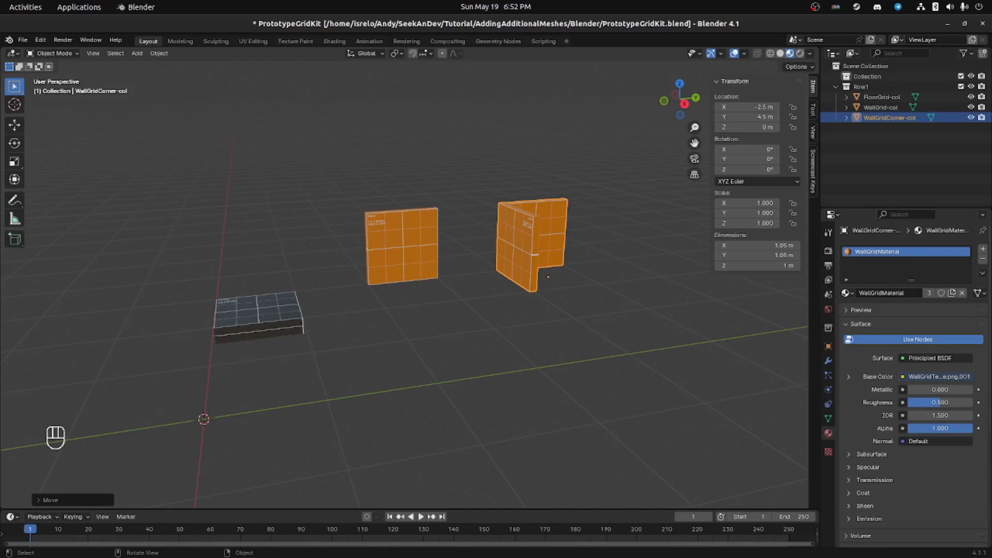
pyautogui.press('a')
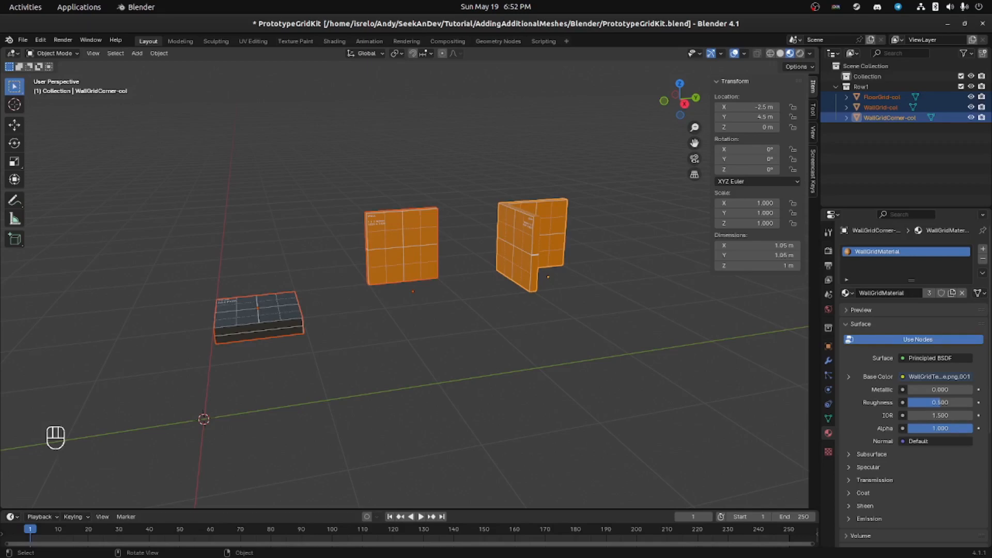
pyautogui.click(22, 40)
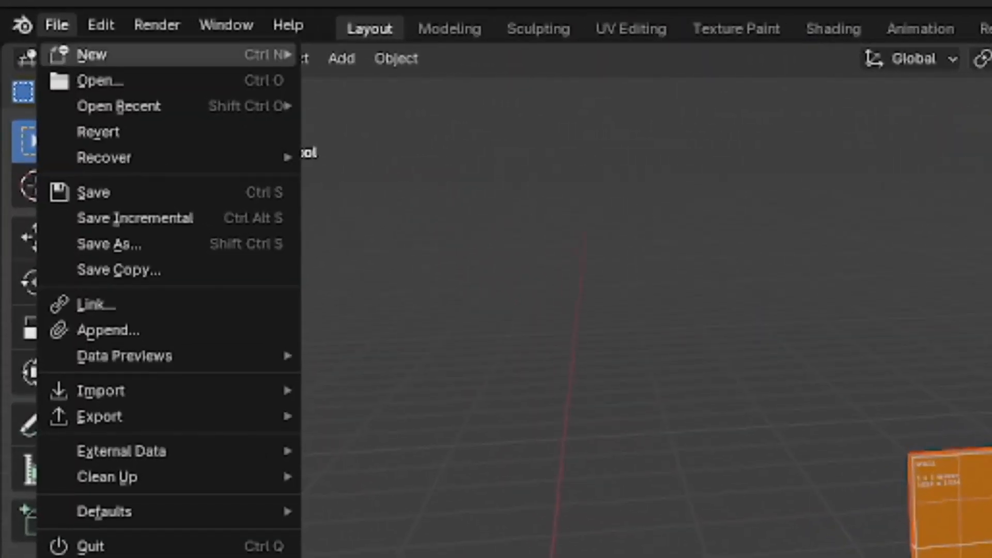
pyautogui.moveTo(103, 416)
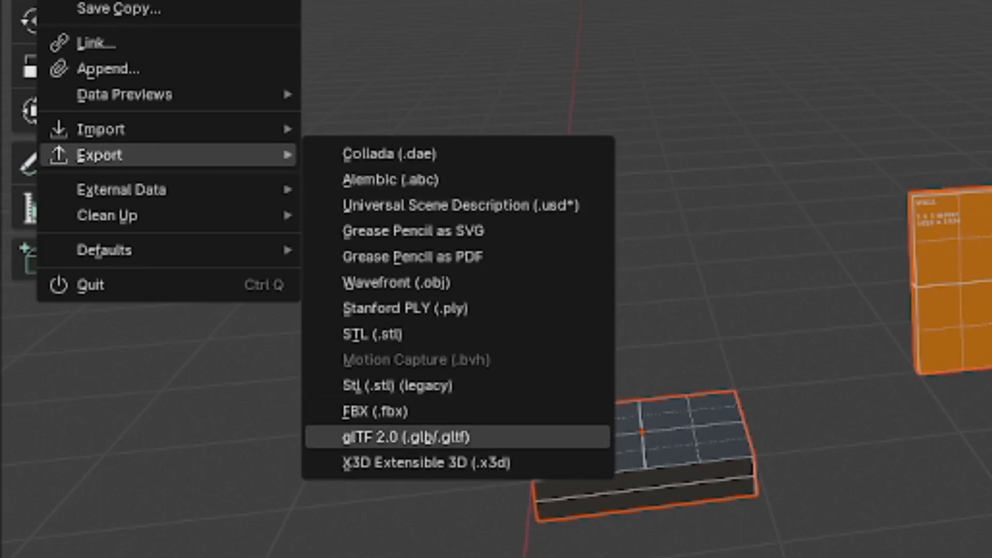
pyautogui.click(406, 436)
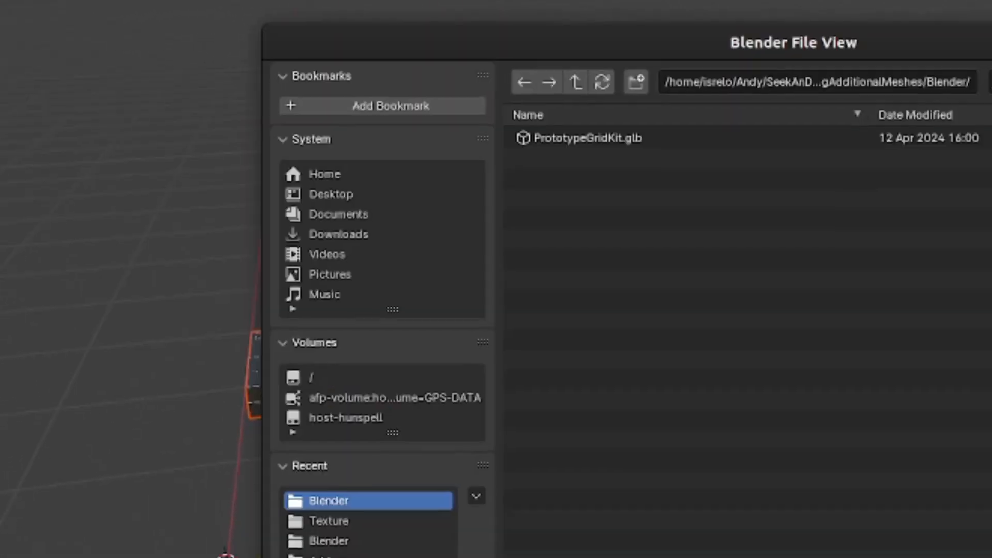
pyautogui.click(765, 203)
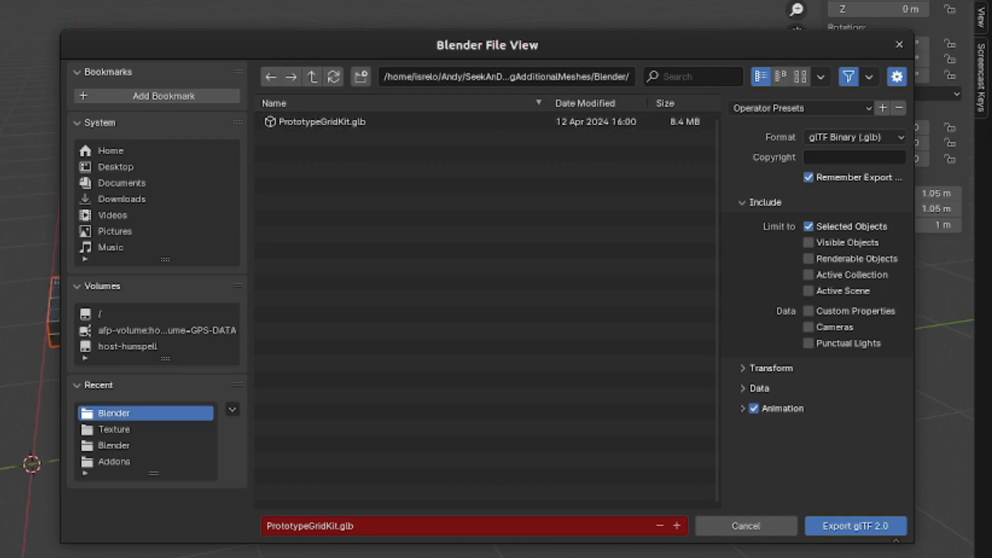
pyautogui.click(322, 122)
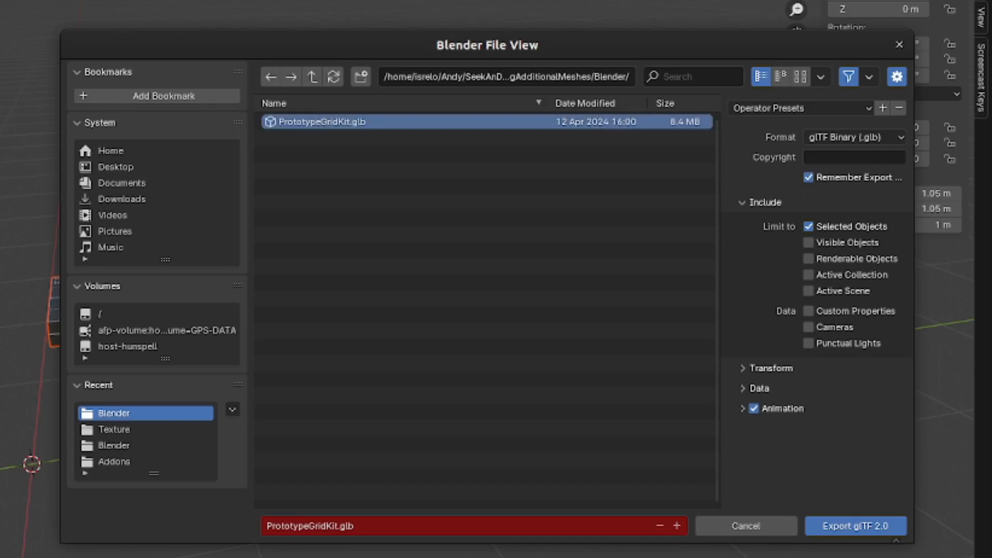
pyautogui.click(856, 526)
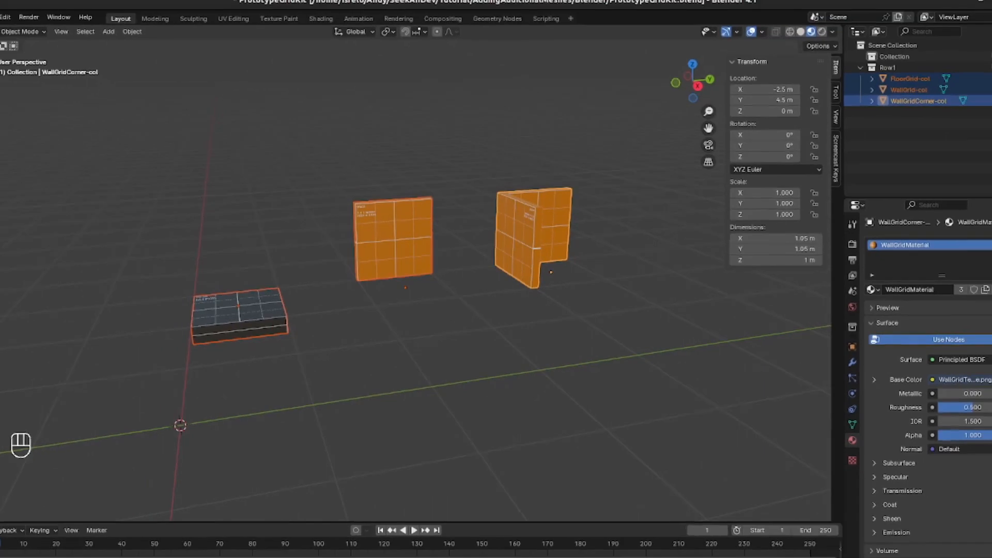
# Step: Switch to Godot and copy the exported PrototypeGridKit.glb into Assets/Models/PrototypeGrid, replacing the existing model
pyautogui.press('shift')
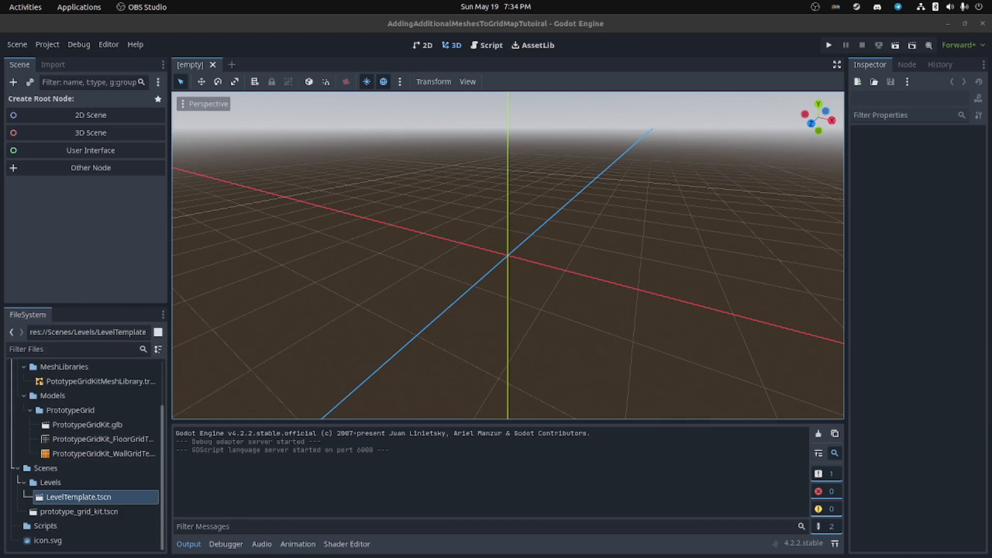
pyautogui.scroll(3, 45, 387)
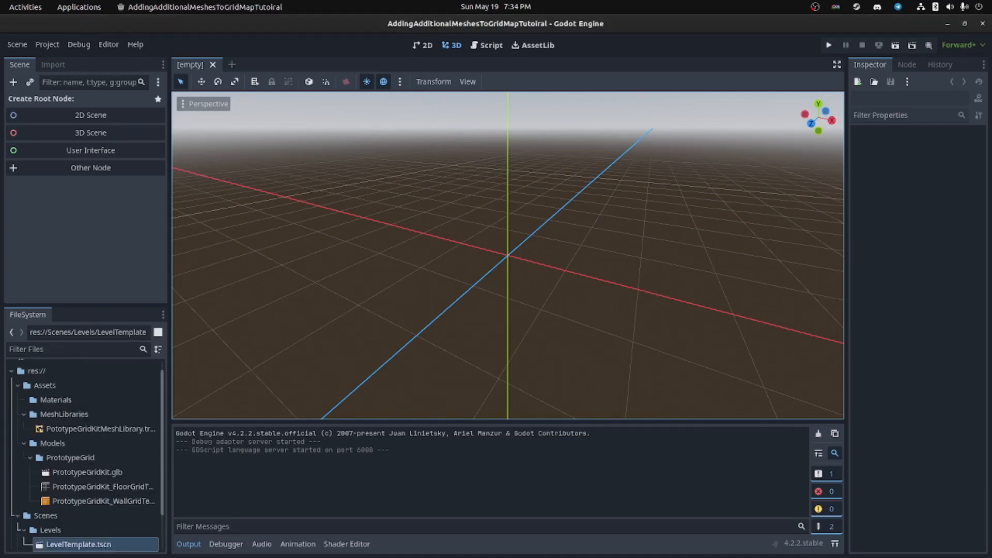
pyautogui.click(70, 457)
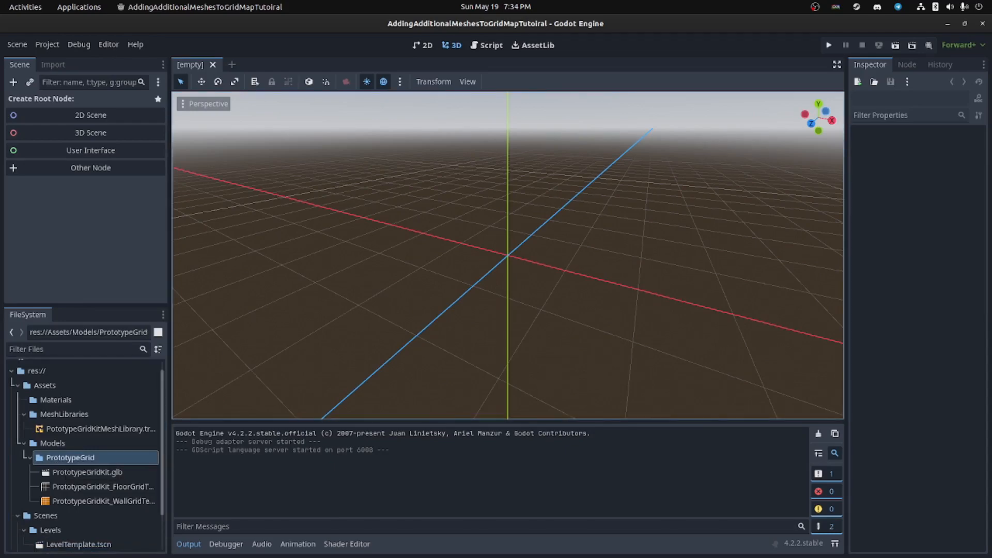
pyautogui.hotkey('alt', 'Tab')
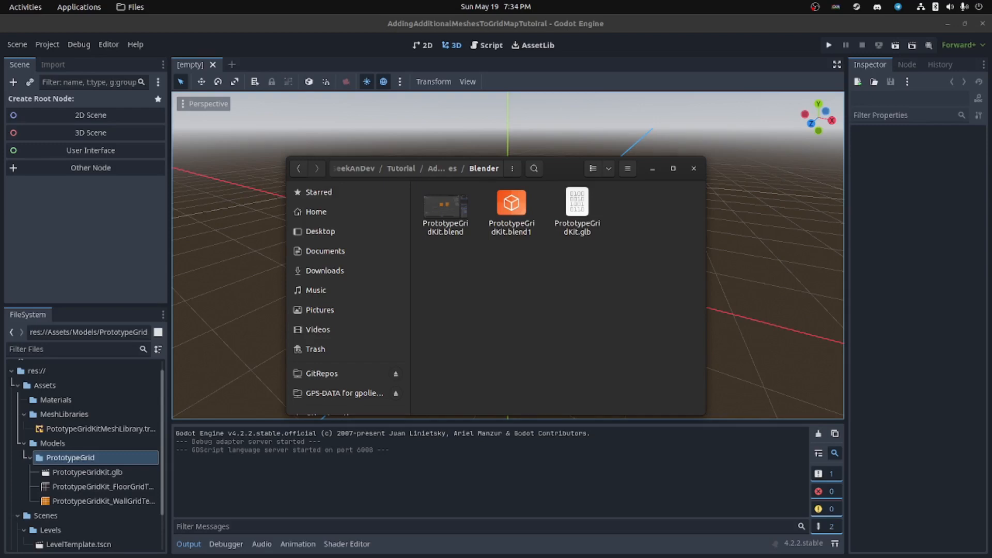
pyautogui.click(577, 203)
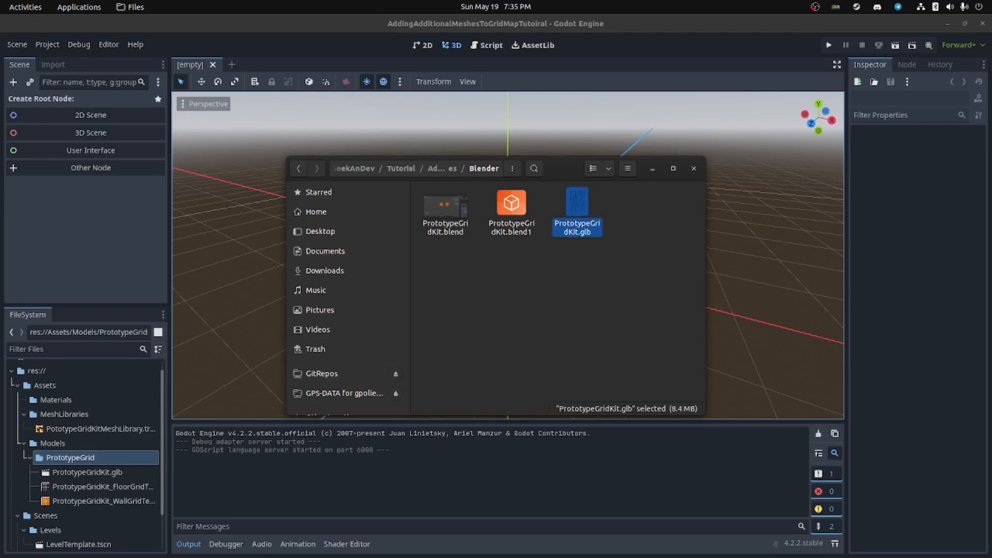
pyautogui.moveTo(577, 203); pyautogui.dragTo(67, 457)
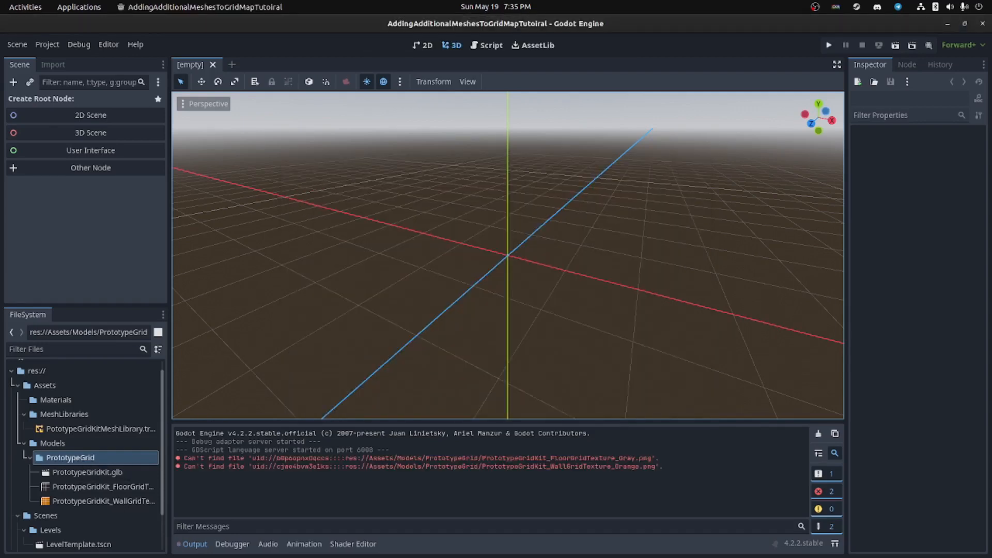
# Step: Open the prototype_grid_kit.tscn scene and examine the imported corner wall beside the floor and wall pieces
pyautogui.scroll(-3, 85, 455)
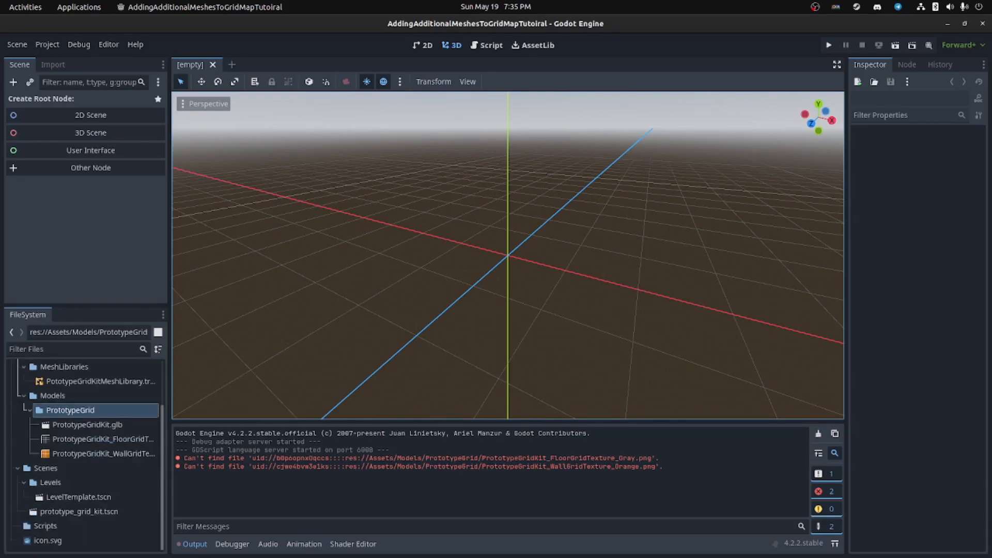
pyautogui.doubleClick(79, 511)
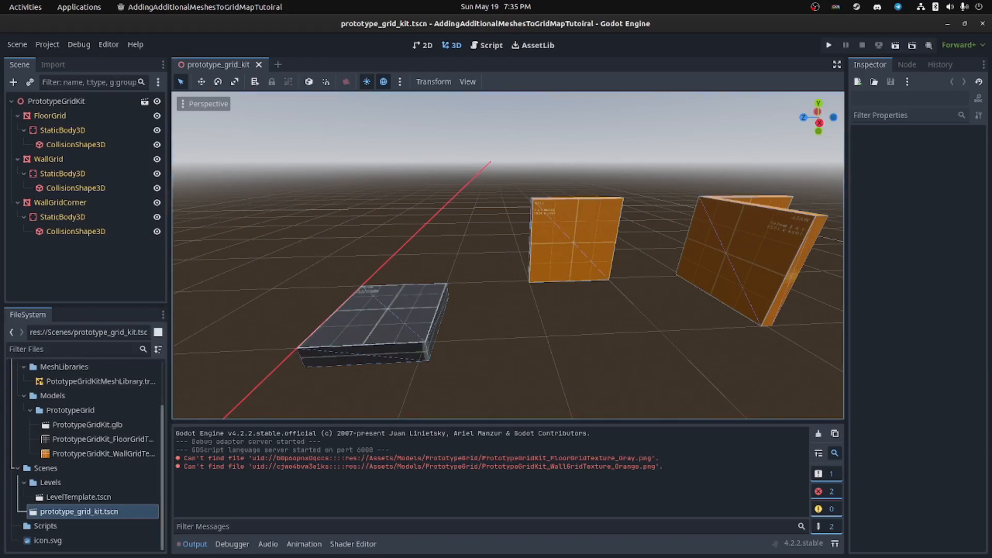
pyautogui.moveTo(508, 256); pyautogui.dragTo(486, 239, button='right')
pyautogui.press('d')
pyautogui.press('a')
pyautogui.press('s')
pyautogui.press('d')
pyautogui.press('d')
pyautogui.press('w')
pyautogui.press('s')
pyautogui.press('a')
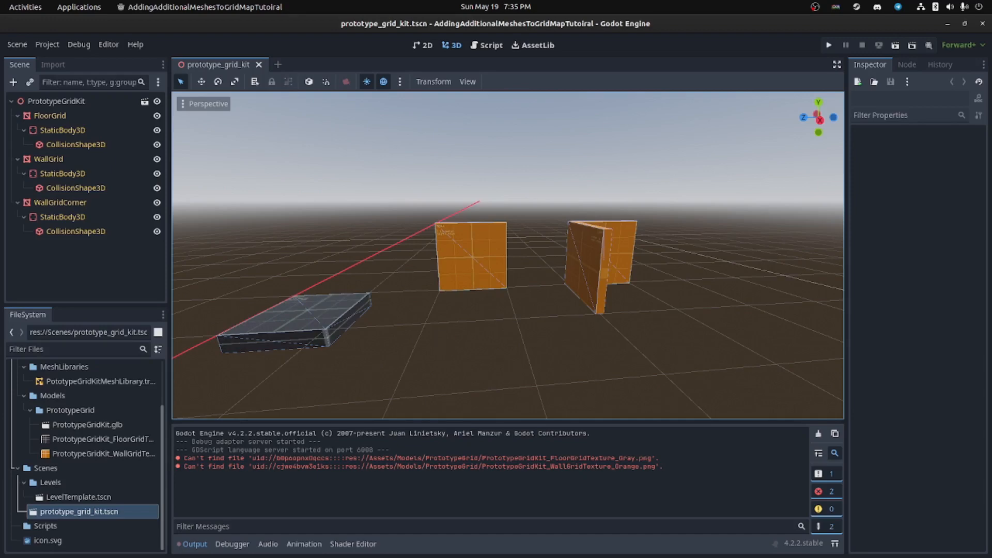
# Step: Export the scene as a mesh library over PototypeGridKitMeshLibrary.tres in Assets/MeshLibraries, keeping Merge With Existing enabled
pyautogui.click(17, 44)
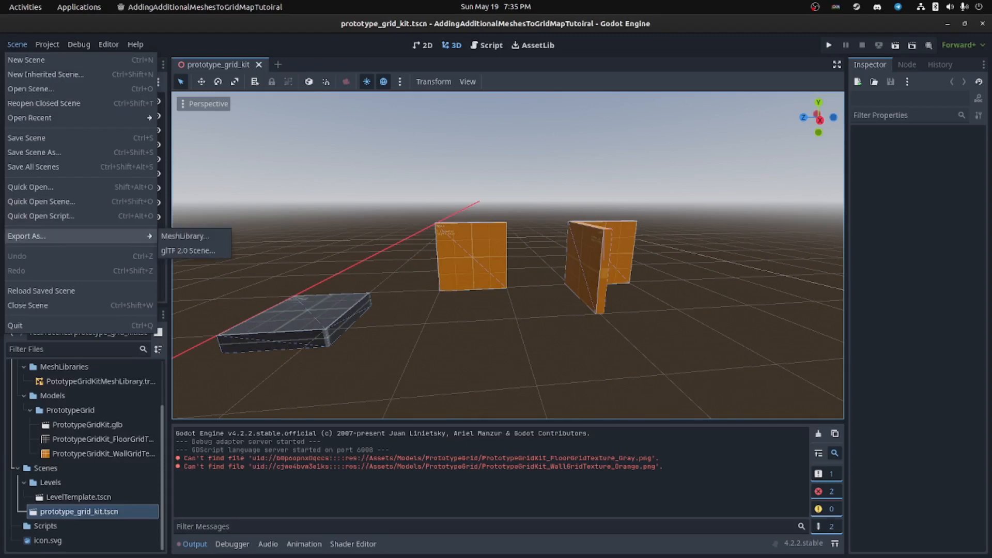
pyautogui.moveTo(78, 236)
pyautogui.click(188, 236)
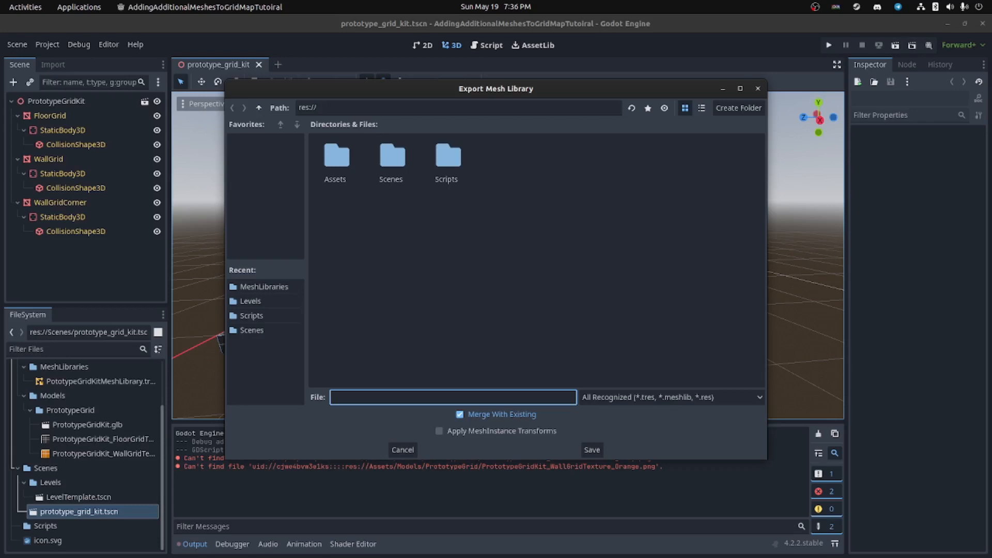
pyautogui.doubleClick(337, 159)
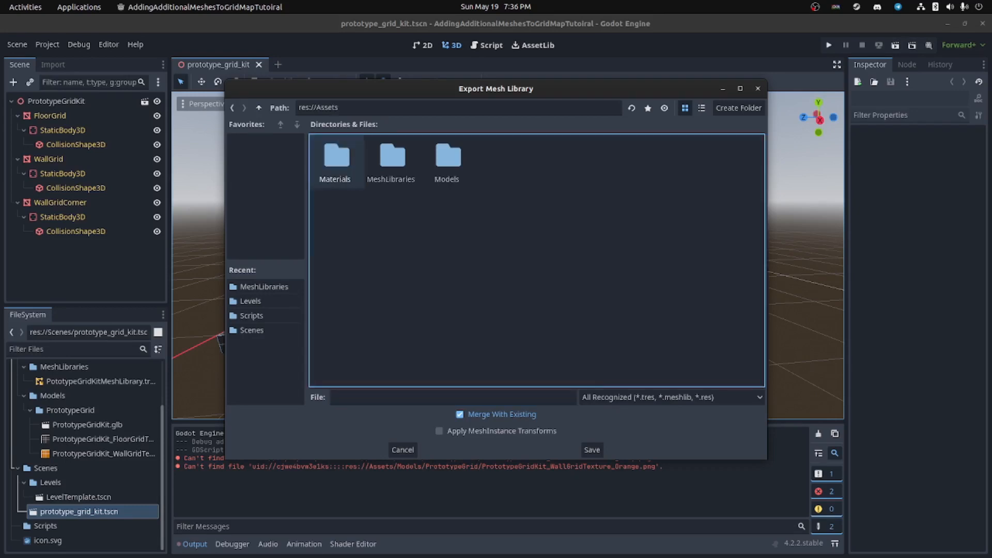
pyautogui.doubleClick(393, 159)
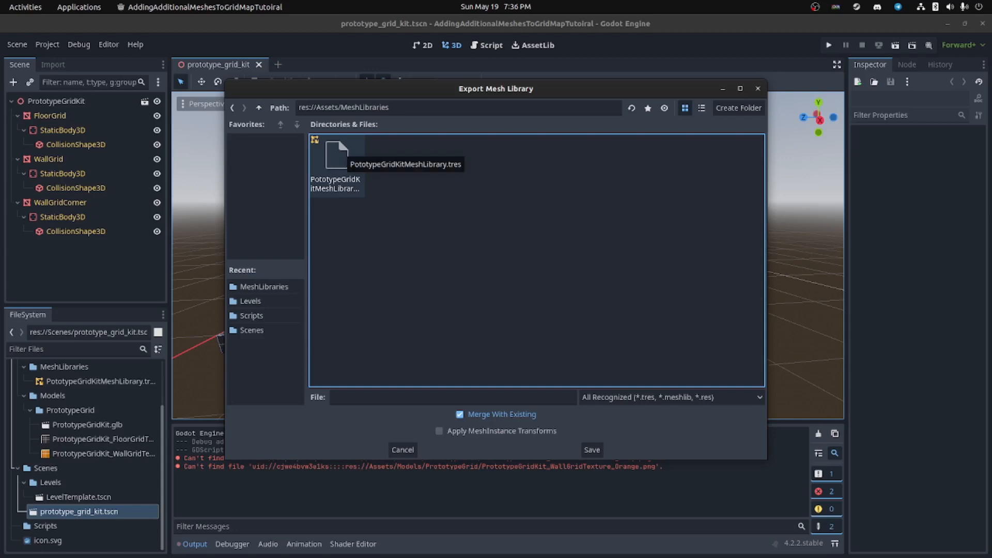
pyautogui.click(342, 151)
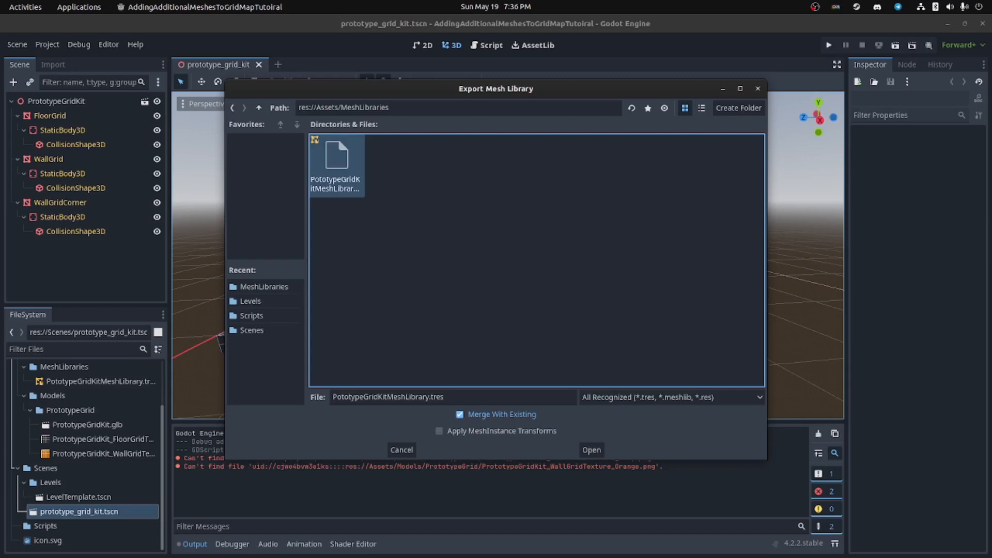
pyautogui.click(461, 415)
pyautogui.click(461, 415)
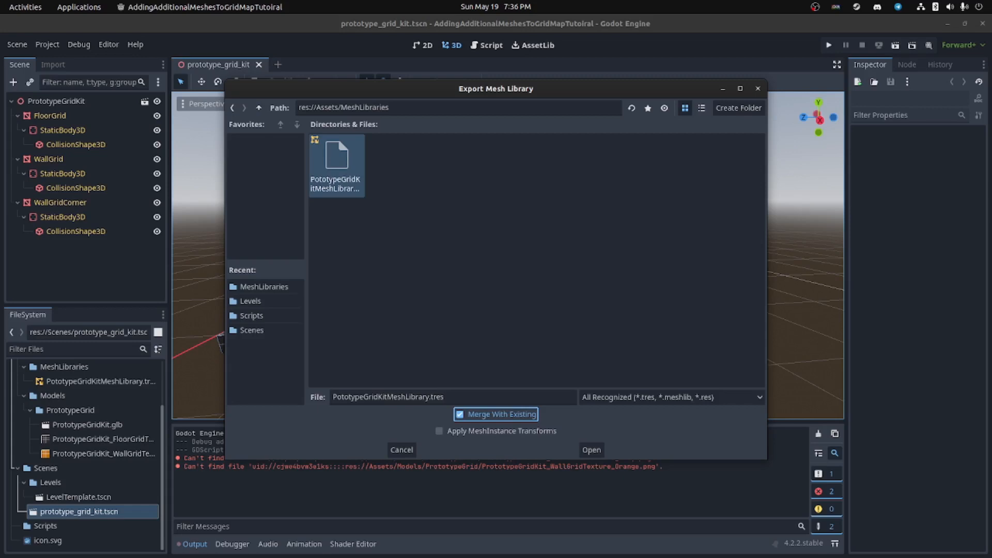
pyautogui.click(592, 450)
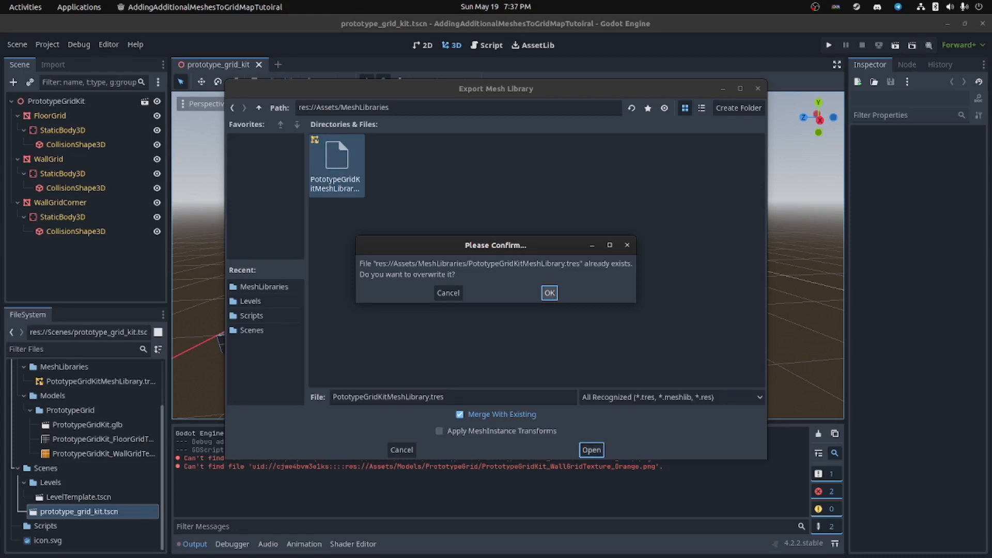
pyautogui.click(549, 292)
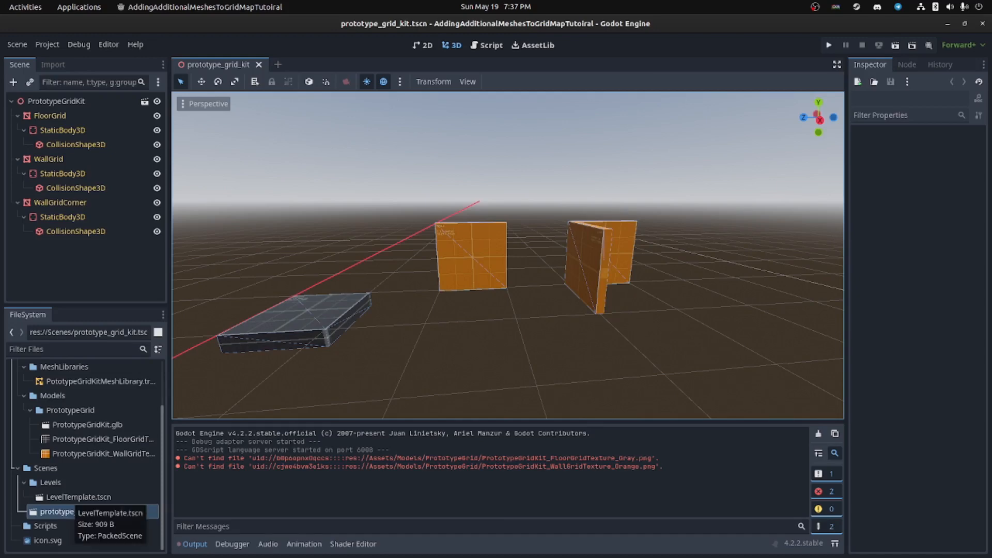
# Step: Open the LevelTemplate.tscn scene, select its GridMap node and set the editing floor to 0
pyautogui.doubleClick(72, 497)
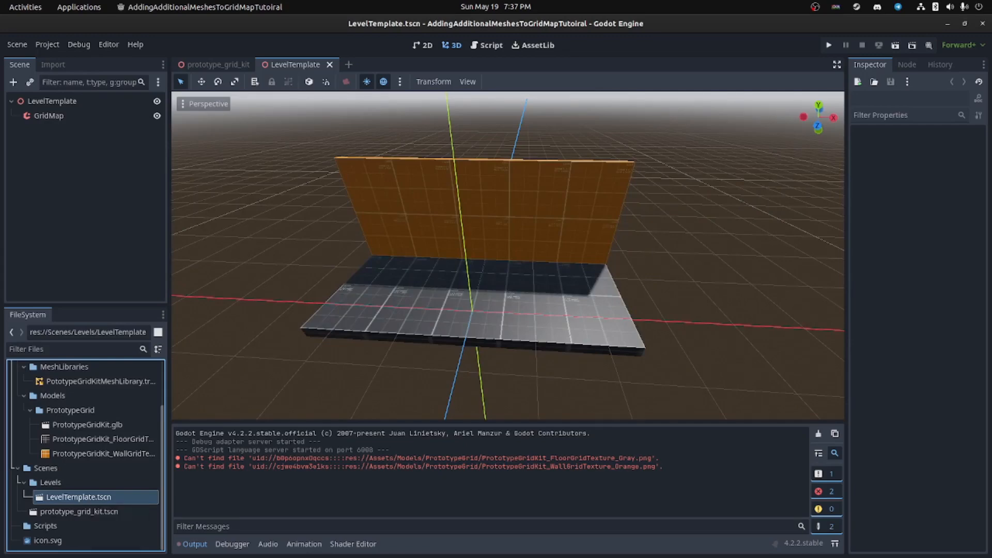
pyautogui.click(49, 115)
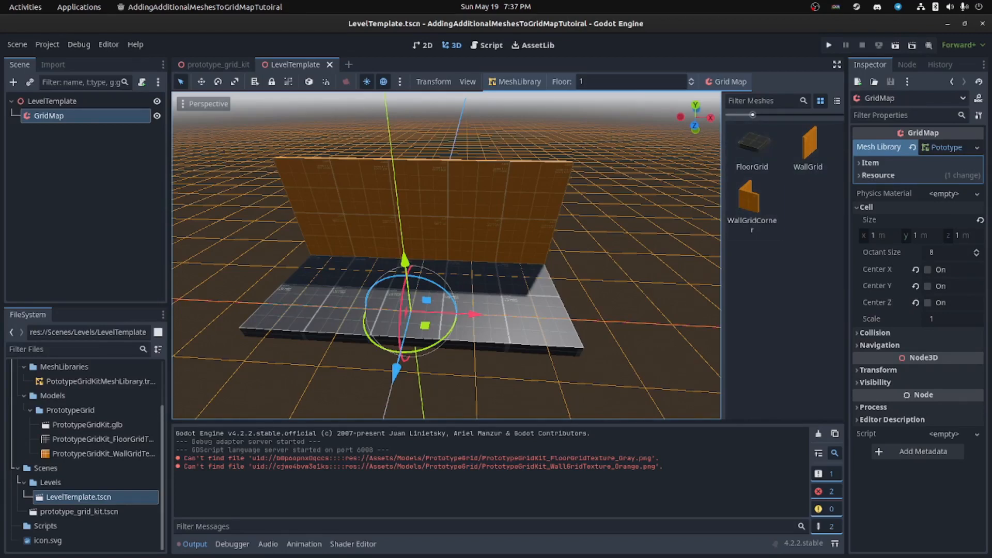
pyautogui.moveTo(446, 259); pyautogui.dragTo(366, 237, button='middle')
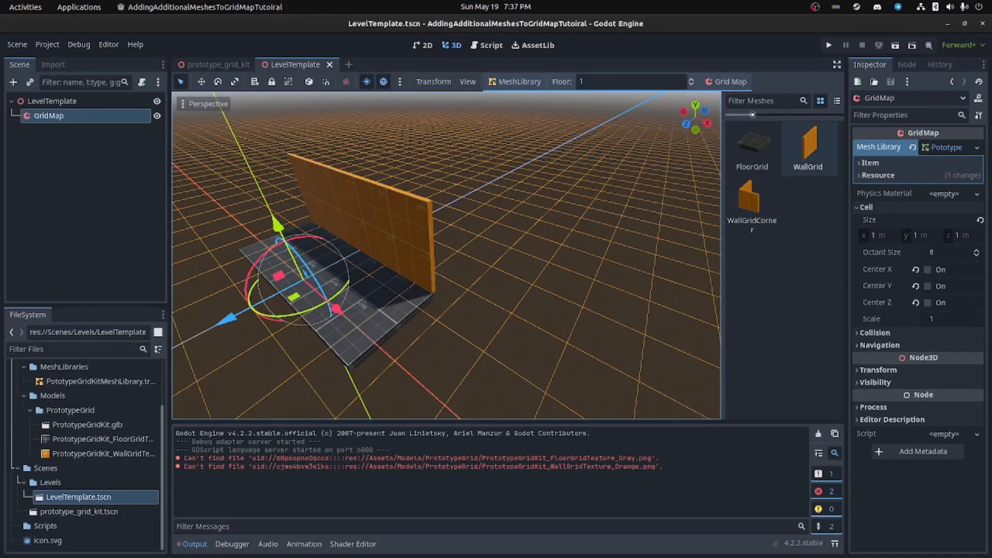
pyautogui.click(691, 84)
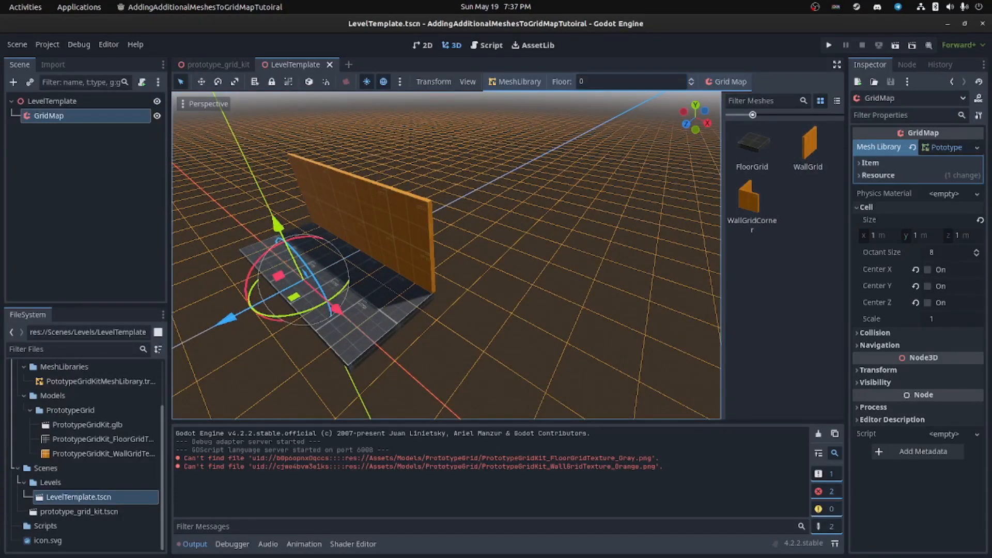
# Step: Try continuing the level with WallGrid pieces at the end of the orange wall, and erase the placed pieces
pyautogui.click(809, 150)
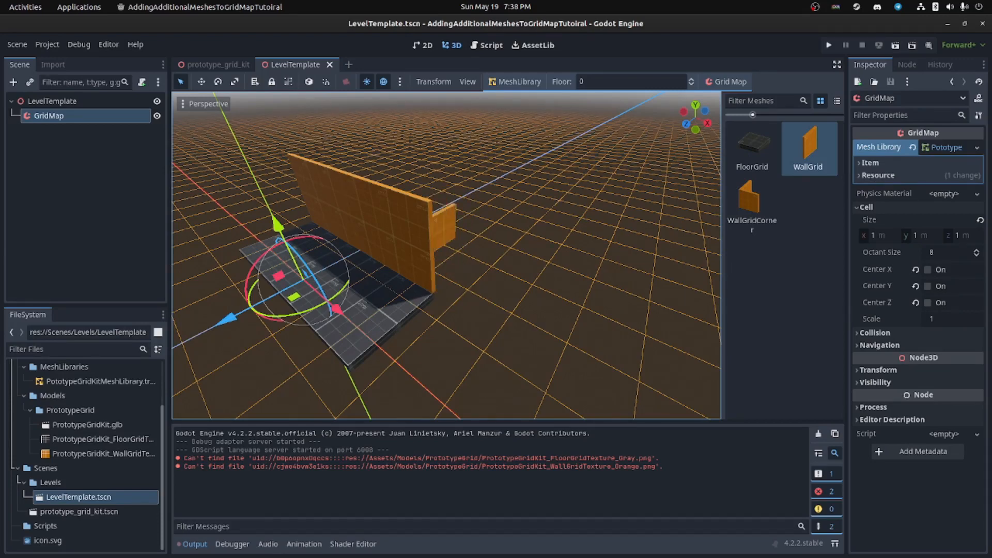
pyautogui.click(450, 261)
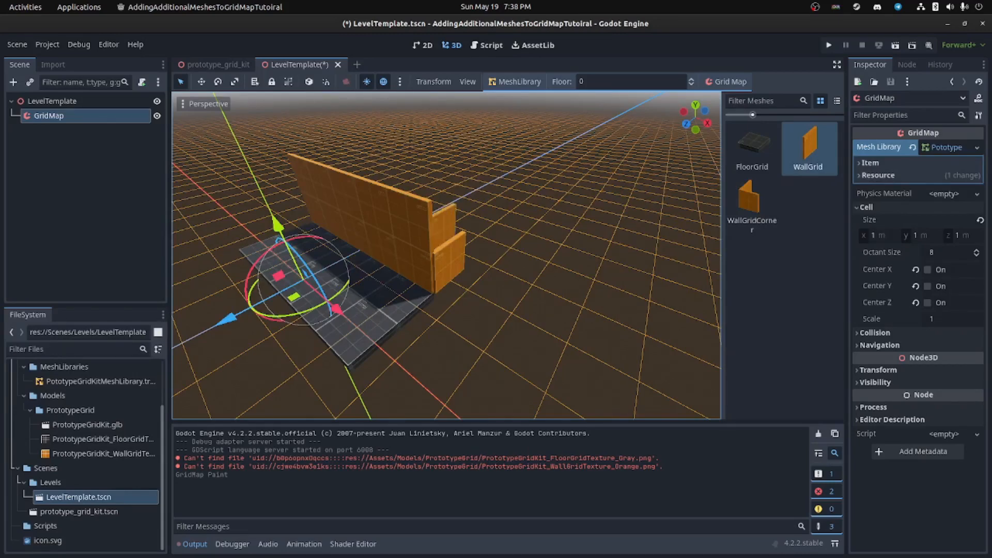
pyautogui.rightClick(439, 236)
pyautogui.rightClick(439, 236)
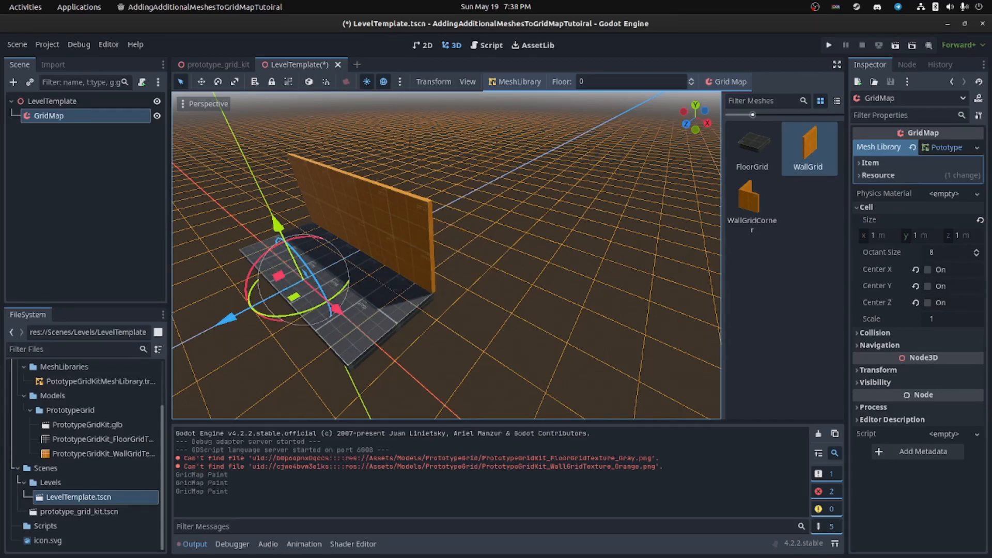
pyautogui.click(509, 310)
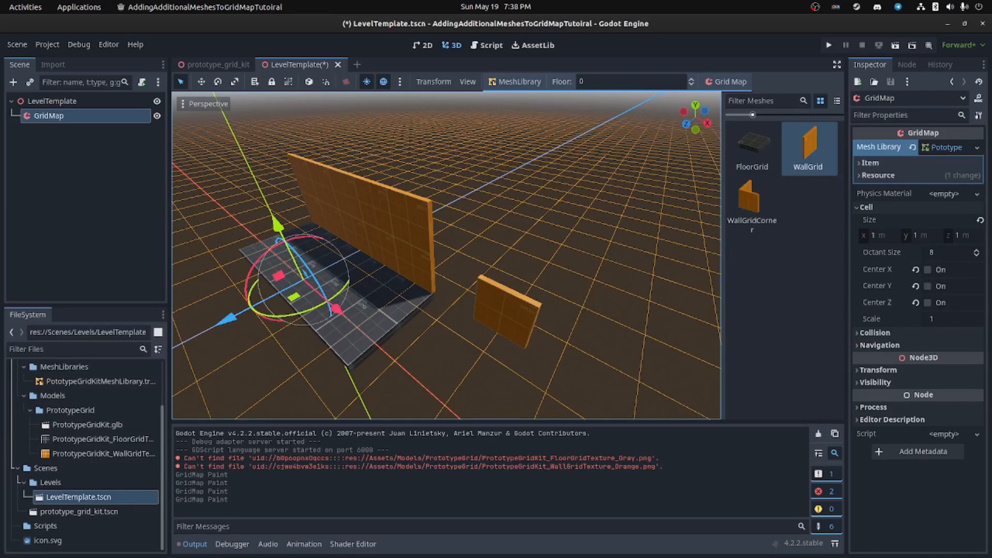
# Step: Rotate the WallGridCorner piece to fit the end of the existing wall and place it there on floors 0 and 1
pyautogui.click(752, 204)
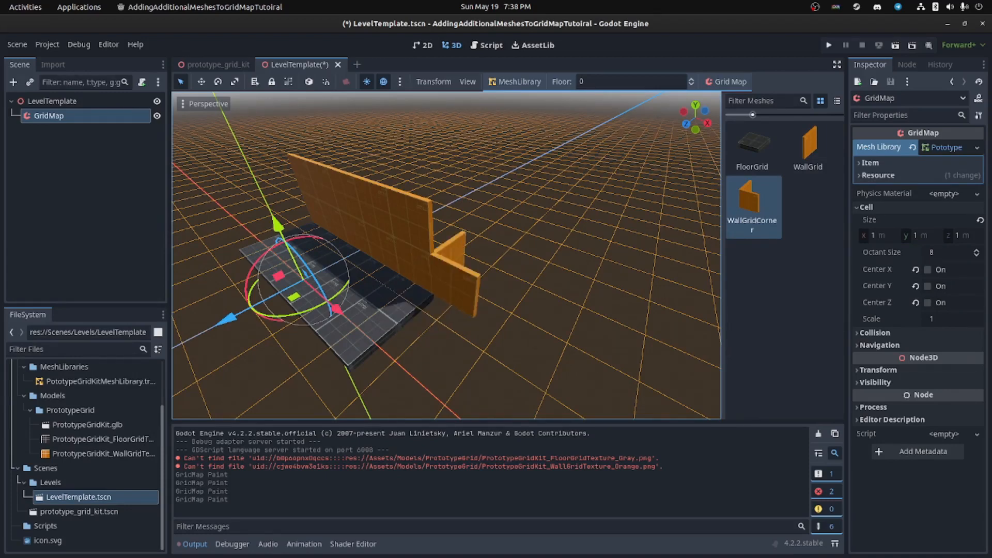
pyautogui.press('s')
pyautogui.press('s')
pyautogui.press('s')
pyautogui.press('s')
pyautogui.press('s')
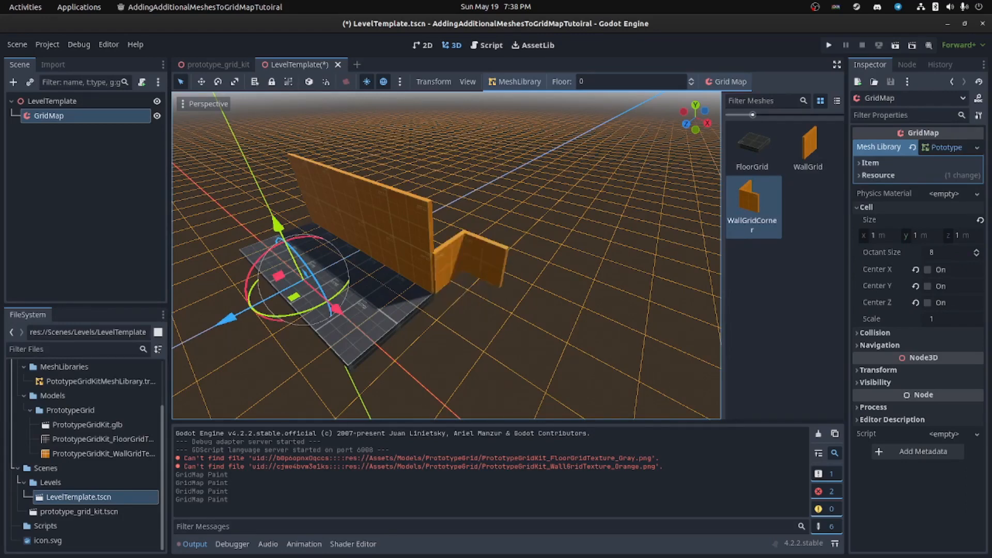
pyautogui.press('e')
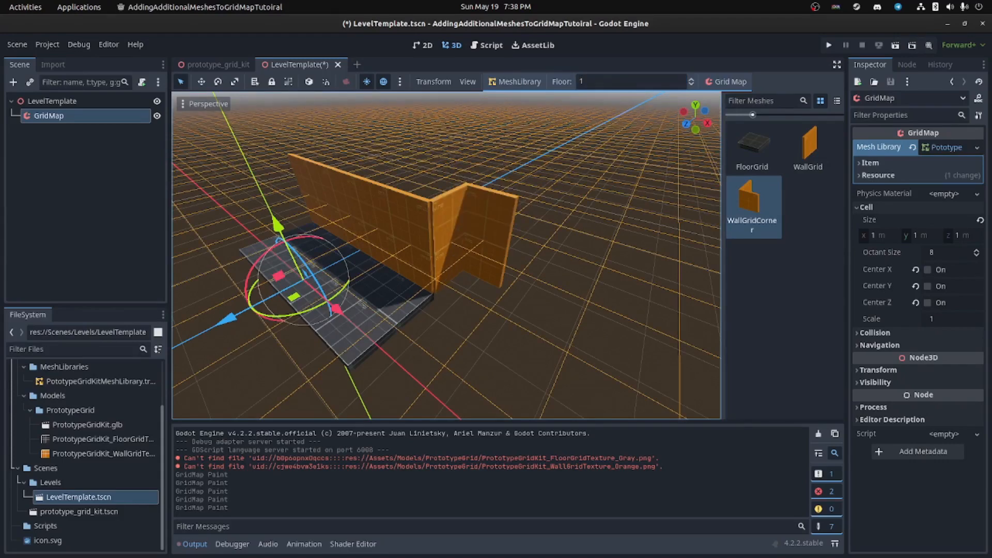
pyautogui.click(471, 250)
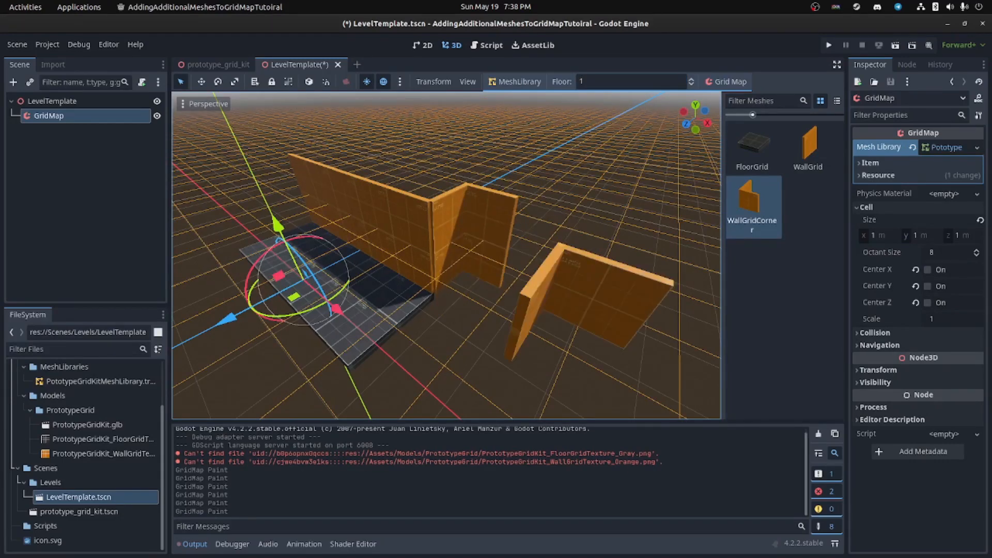
# Step: Place a second, rotated WallGridCorner next to the first corner on floors 1 and 0 to turn the wall again
pyautogui.press('s')
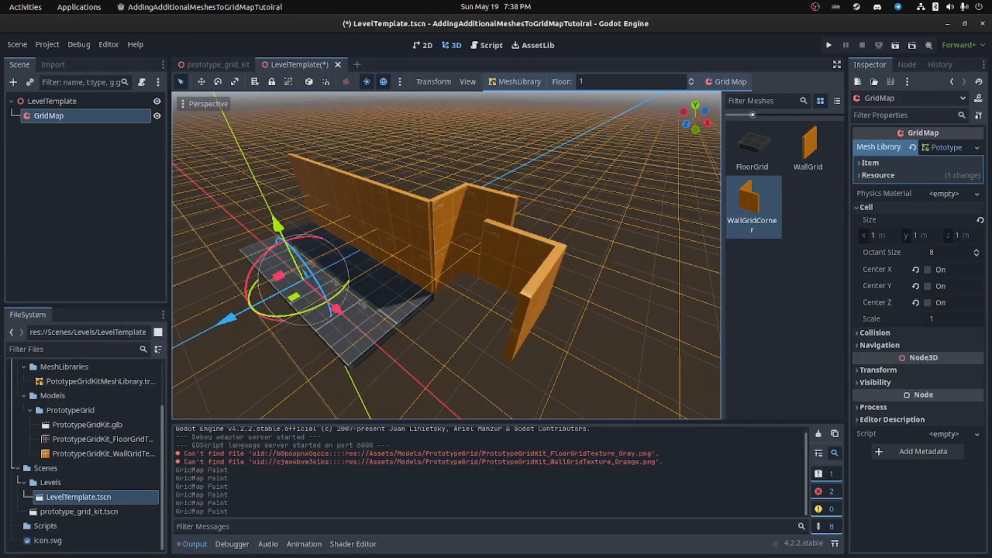
pyautogui.click(542, 293)
pyautogui.press('q')
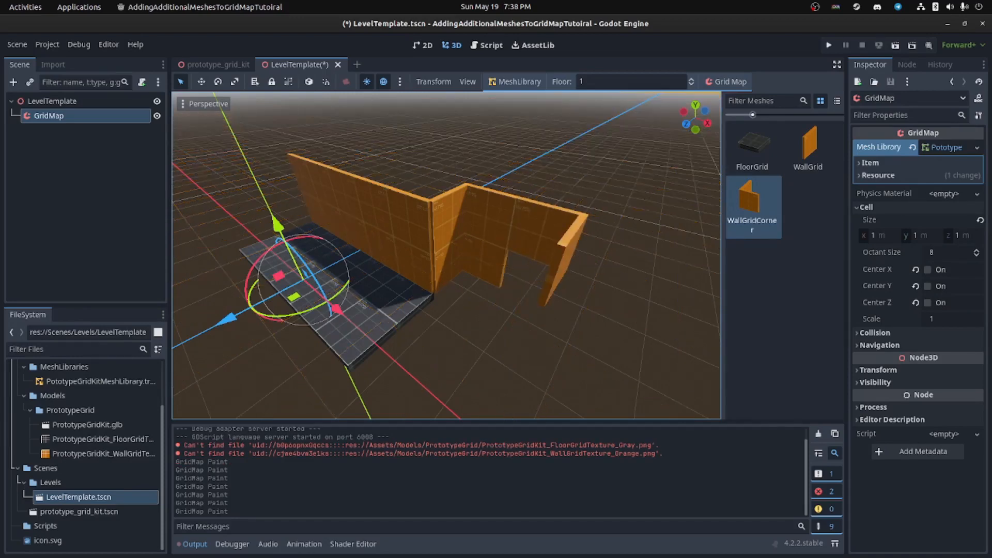
pyautogui.press('q')
pyautogui.click(542, 293)
pyautogui.click(542, 293)
pyautogui.click(542, 294)
pyautogui.press('Escape')
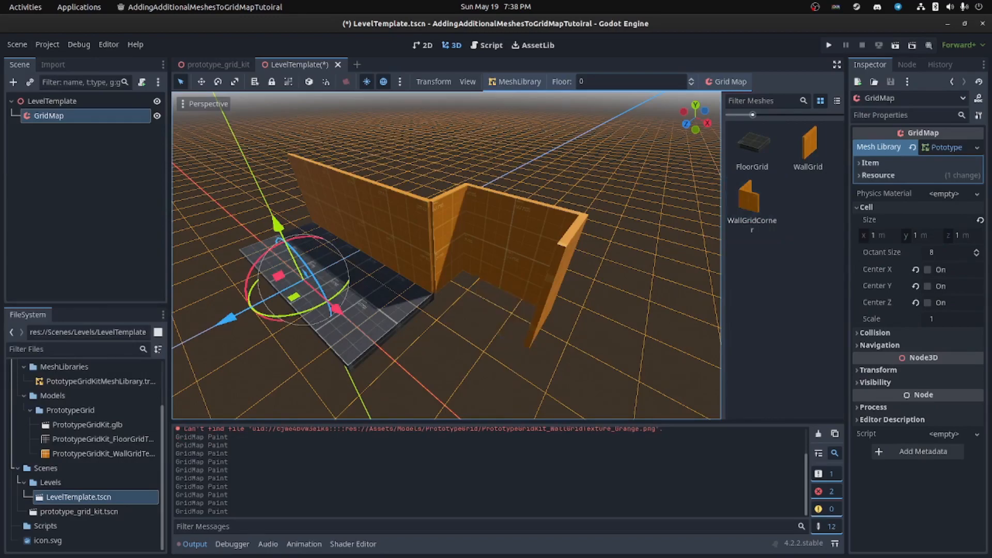
pyautogui.scroll(-4, 447, 255)
pyautogui.moveTo(446, 256); pyautogui.dragTo(630, 217, button='middle')
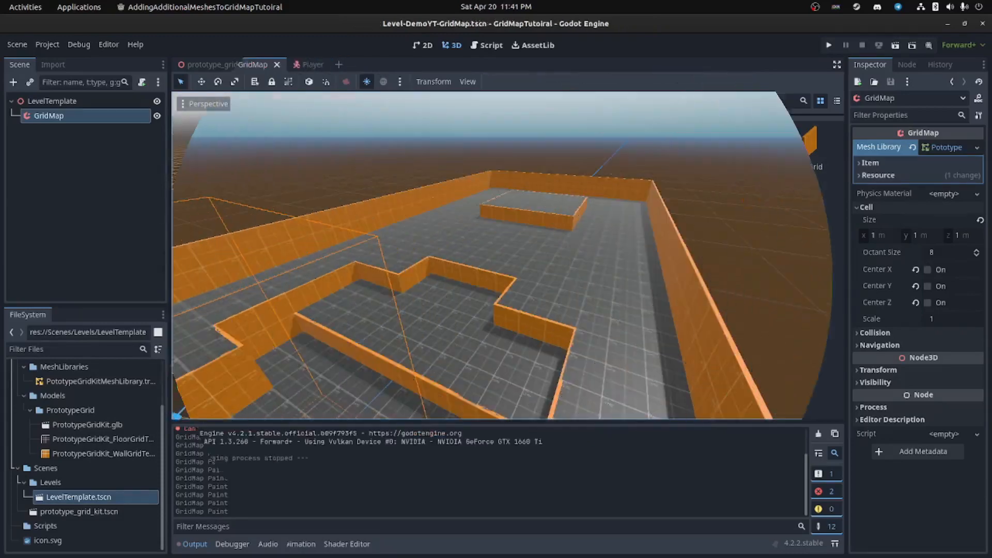
# Step: Run the GridMap demo level and move the player forward with a jump to test the finished layout
pyautogui.press('F5')
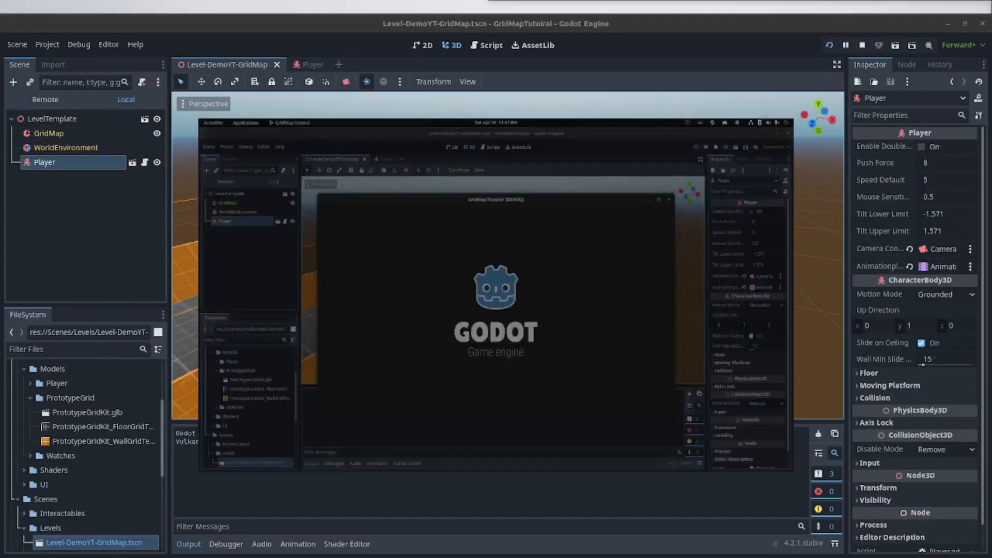
pyautogui.press('w')
pyautogui.press('space')
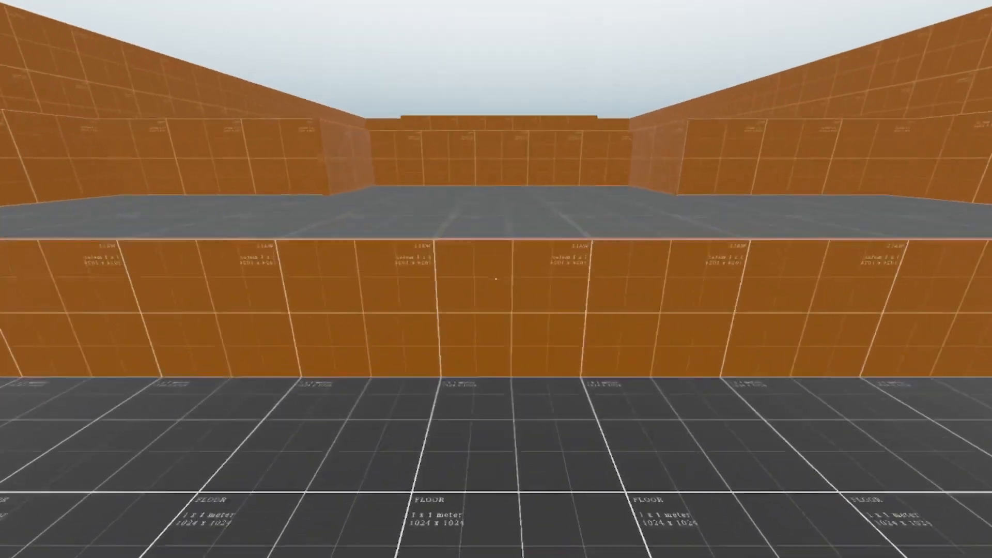
# Step: Jump the player up onto the upper floor and onto the raised central block to test the ledges and outer walls
pyautogui.press('w')
pyautogui.press('space')
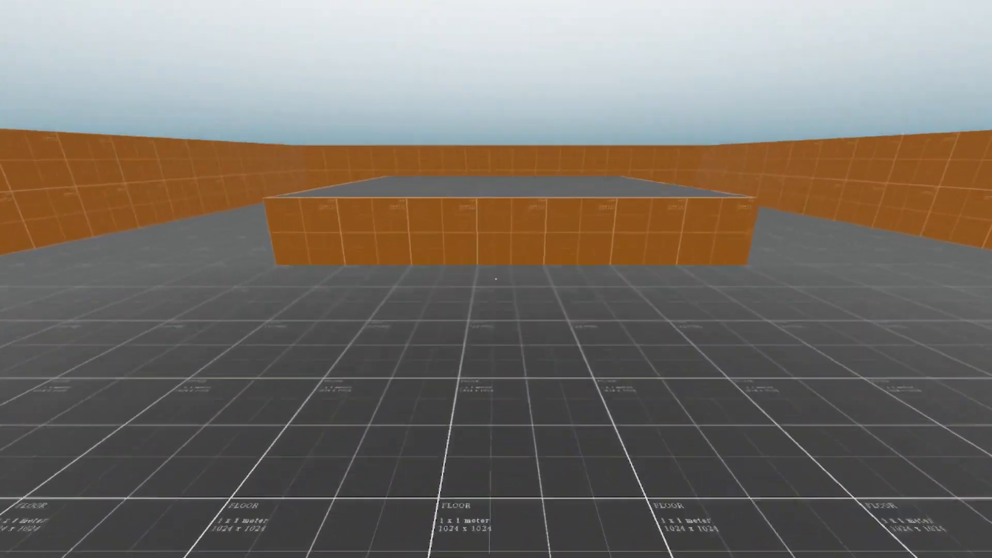
pyautogui.press('space')
pyautogui.press('w')
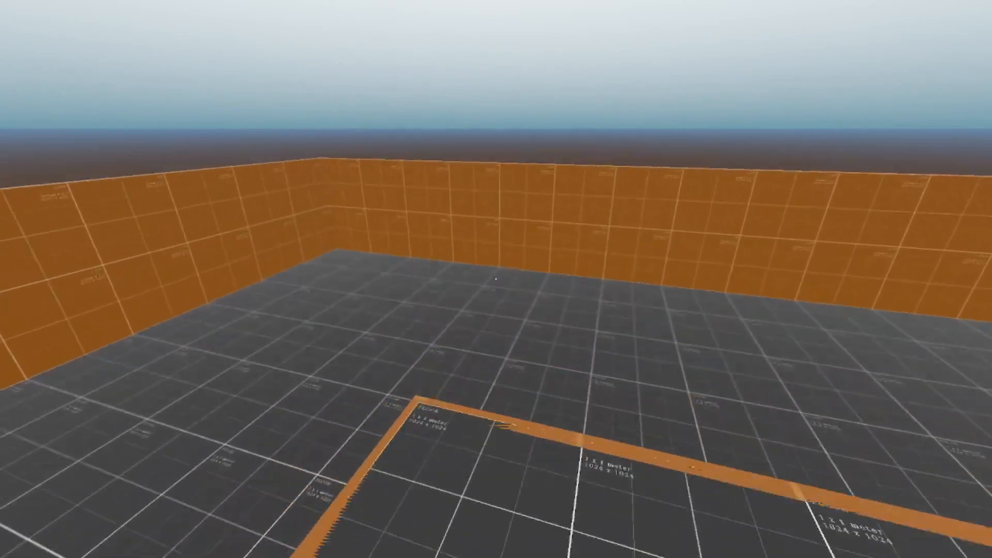
pyautogui.press('w')
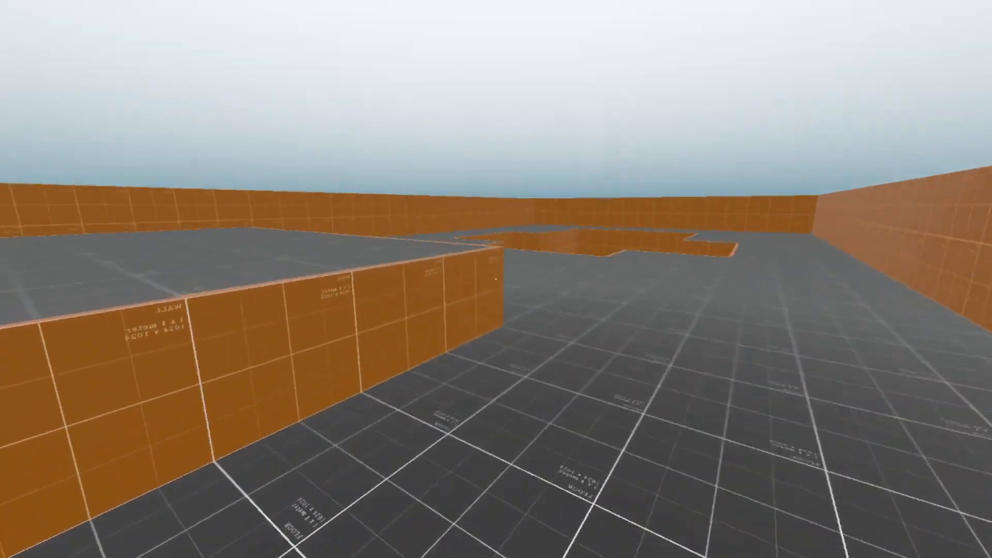
# Step: Walk the player along the outer walls and around the sunken area's edge, then drop in and cross its floor to inspect the corners
pyautogui.press('w')
pyautogui.press('w')
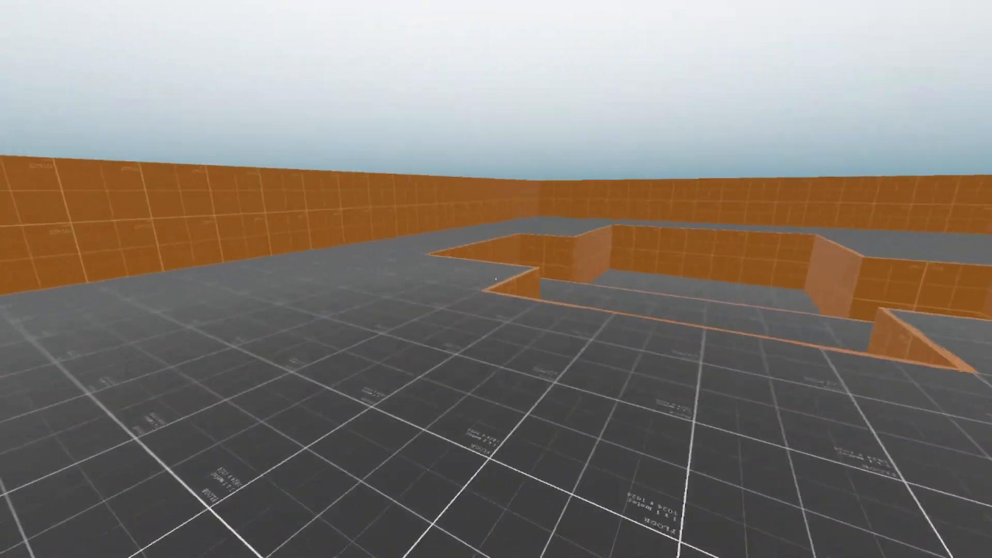
pyautogui.press('w')
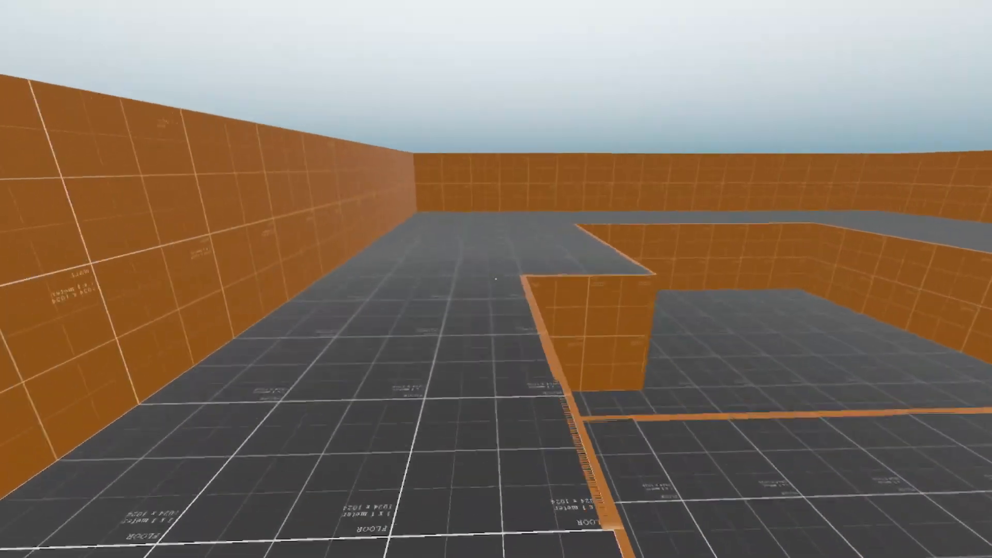
pyautogui.press('w')
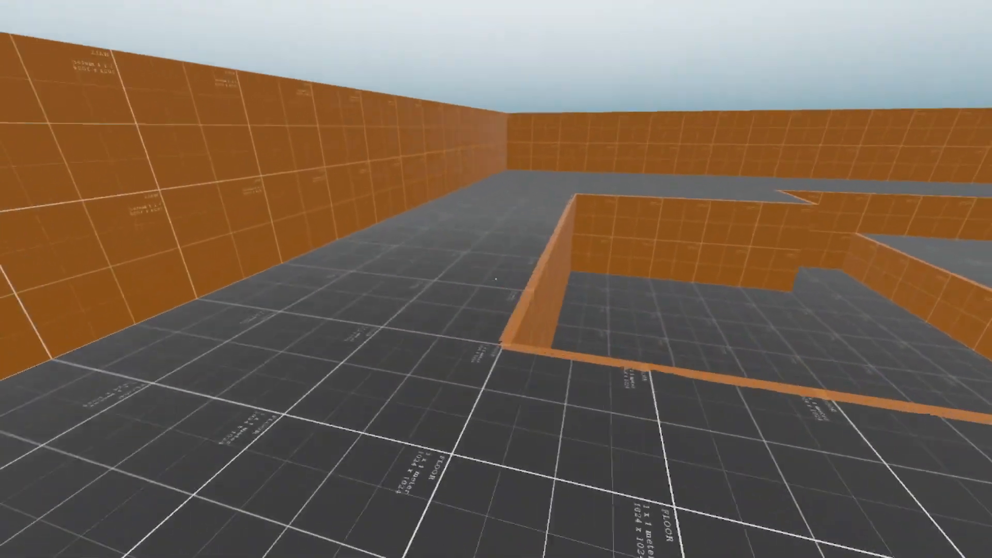
pyautogui.press('w')
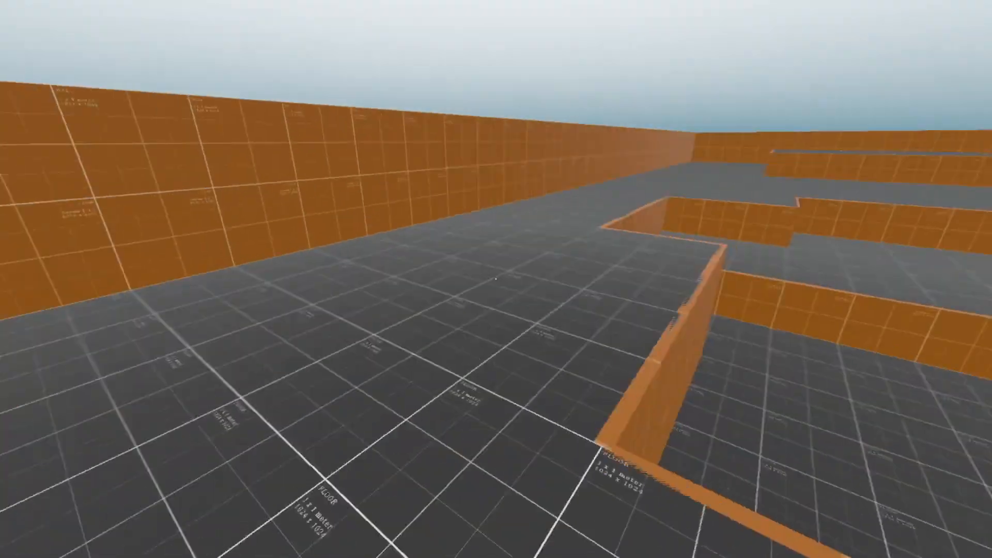
pyautogui.press('w')
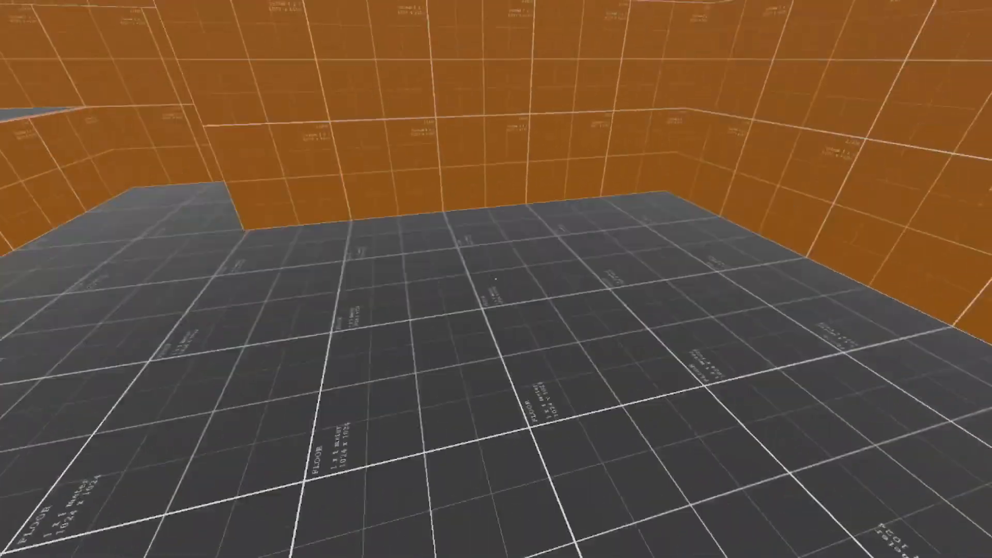
pyautogui.press('space')
pyautogui.press('w')
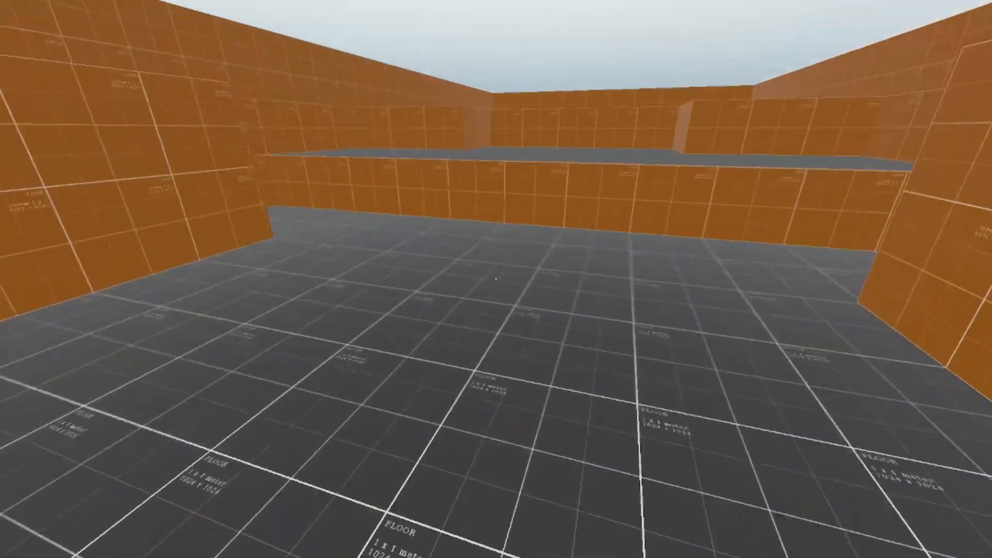